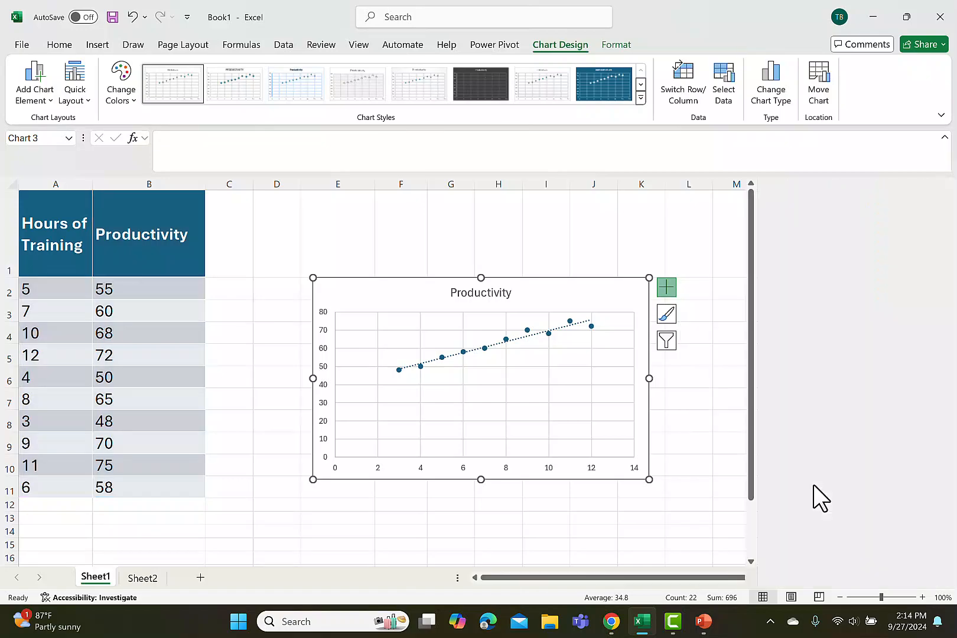
Display the linear trendline's equation on the Productivity scatter chart
{"action": "scroll", "coordinate": [812, 490], "scroll_direction": "down", "scroll_amount": 1}
{"action": "scroll", "coordinate": [812, 471], "scroll_direction": "down", "scroll_amount": 1}
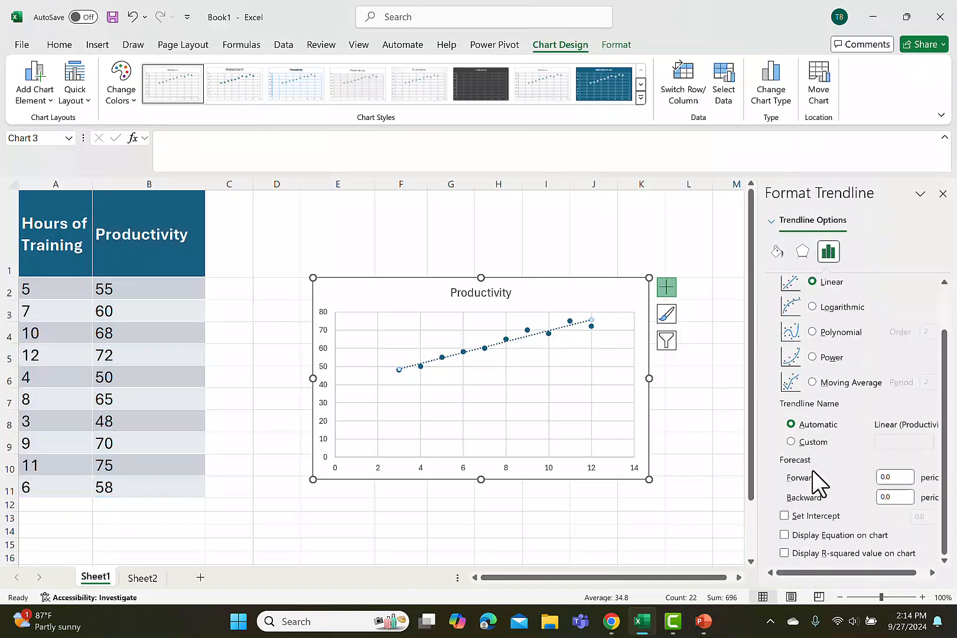
{"action": "left_click", "coordinate": [784, 534]}
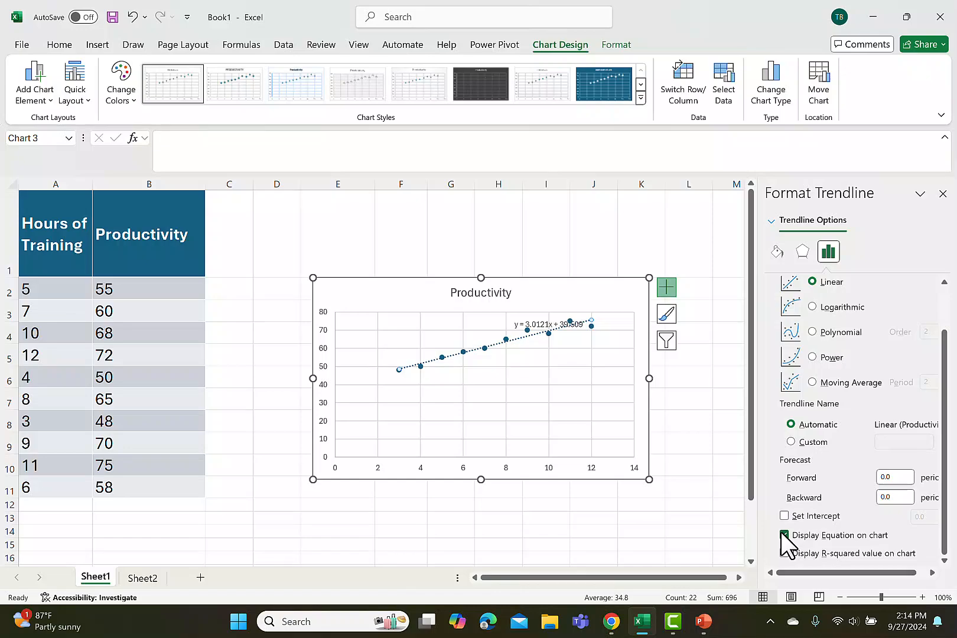
Move the equation label into the empty area below the trendline and enlarge its font
{"action": "left_click", "coordinate": [535, 324]}
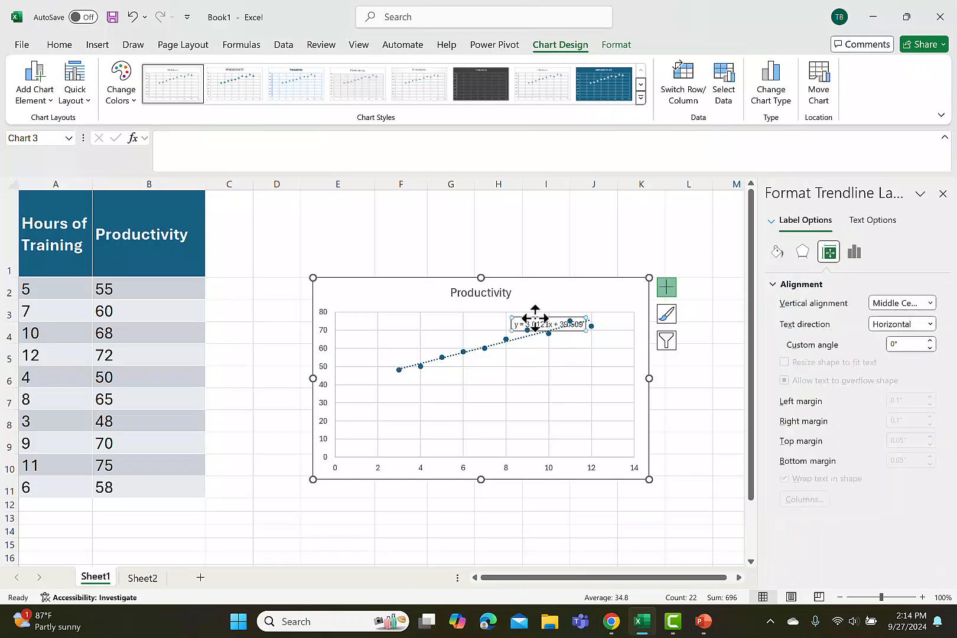
{"action": "left_click_drag", "start_coordinate": [535, 319], "coordinate": [524, 374]}
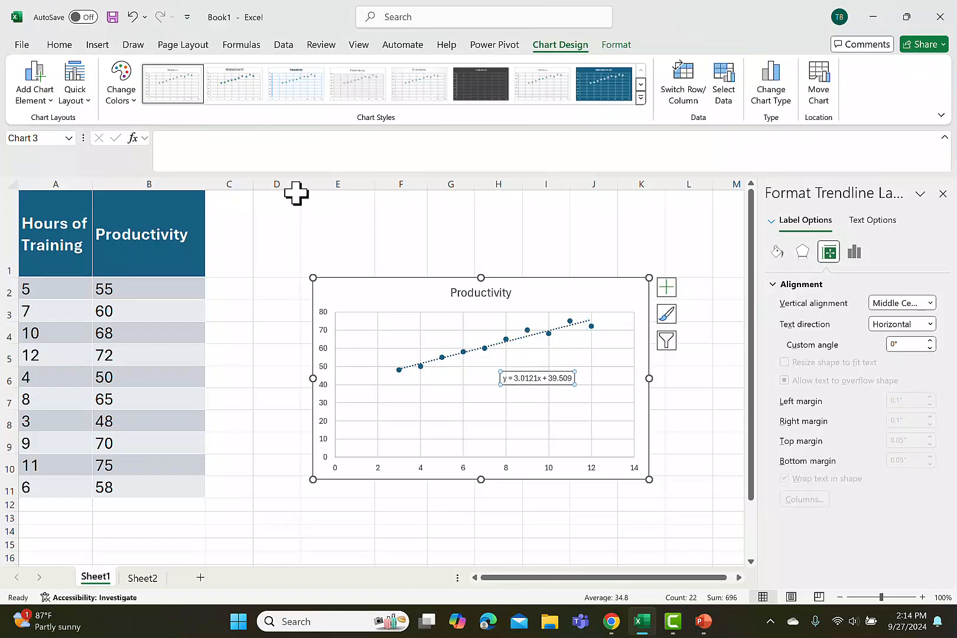
{"action": "left_click", "coordinate": [48, 43]}
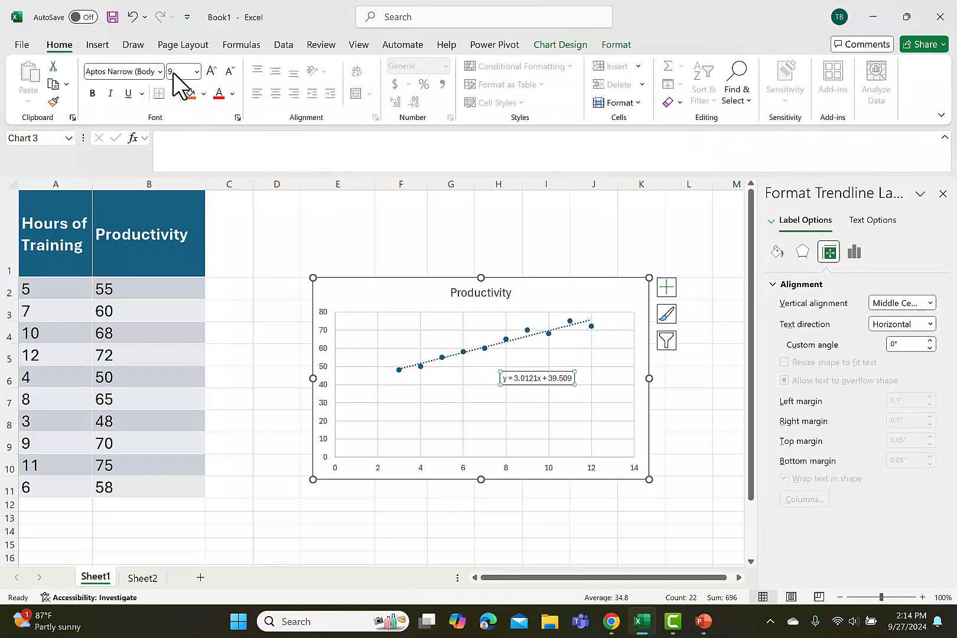
{"action": "left_click", "coordinate": [196, 72]}
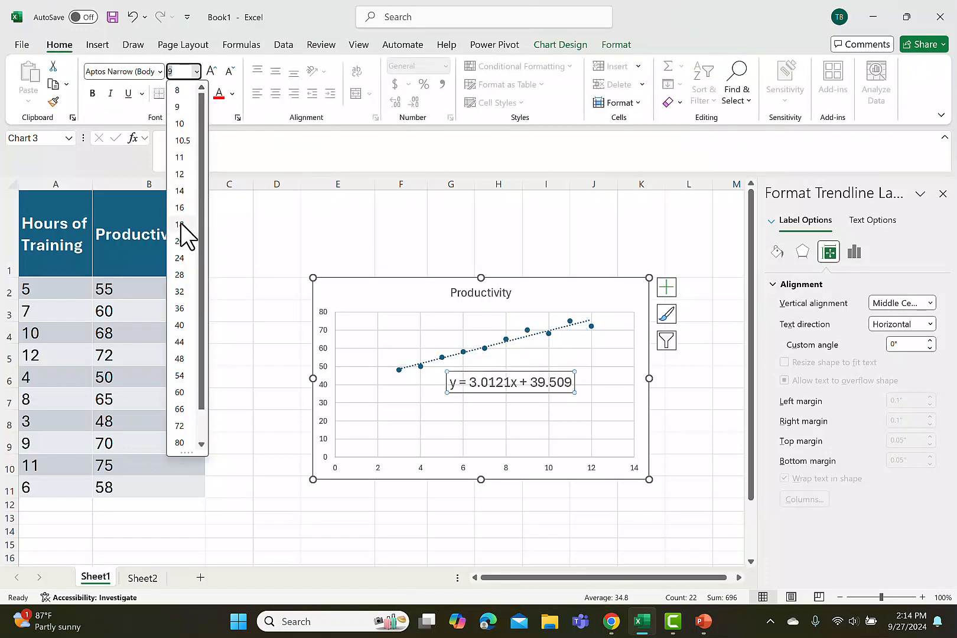
Add a linear trendline to the Productivity data series and display its equation on the chart
{"action": "left_click", "coordinate": [456, 346]}
{"action": "right_click", "coordinate": [461, 349]}
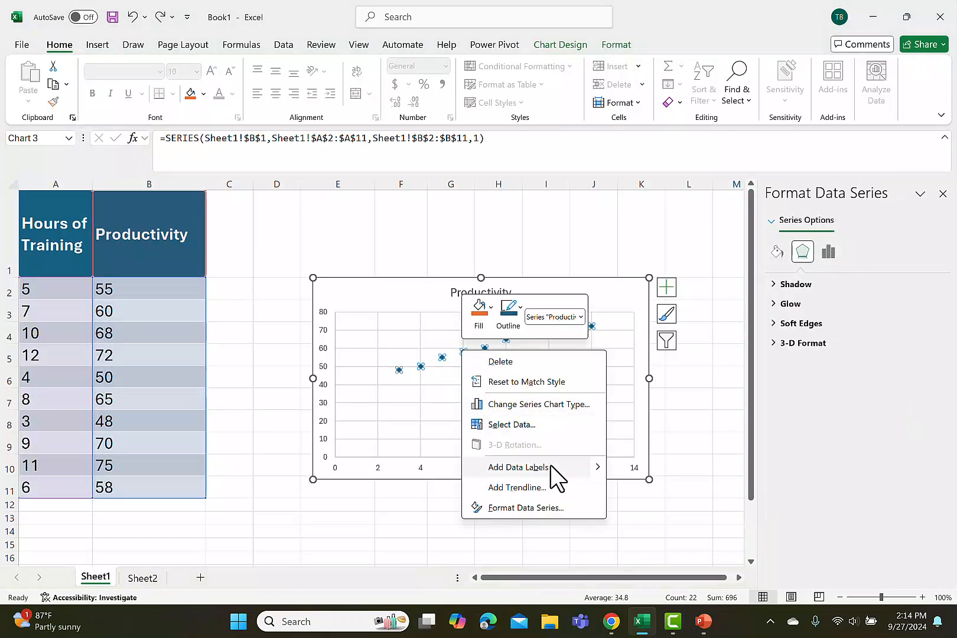
{"action": "left_click", "coordinate": [552, 487]}
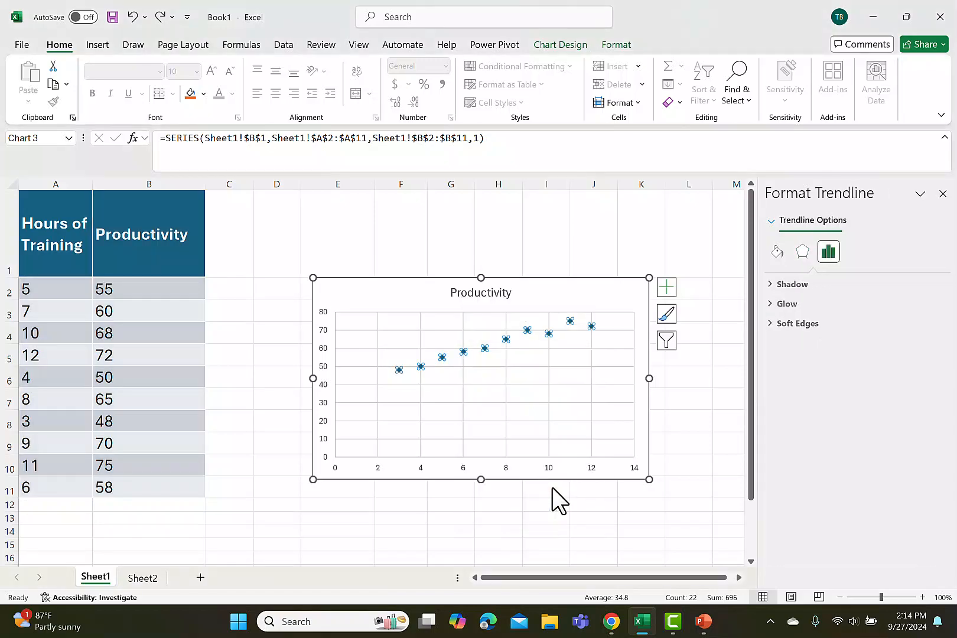
{"action": "scroll", "coordinate": [851, 425], "scroll_direction": "down", "scroll_amount": 2}
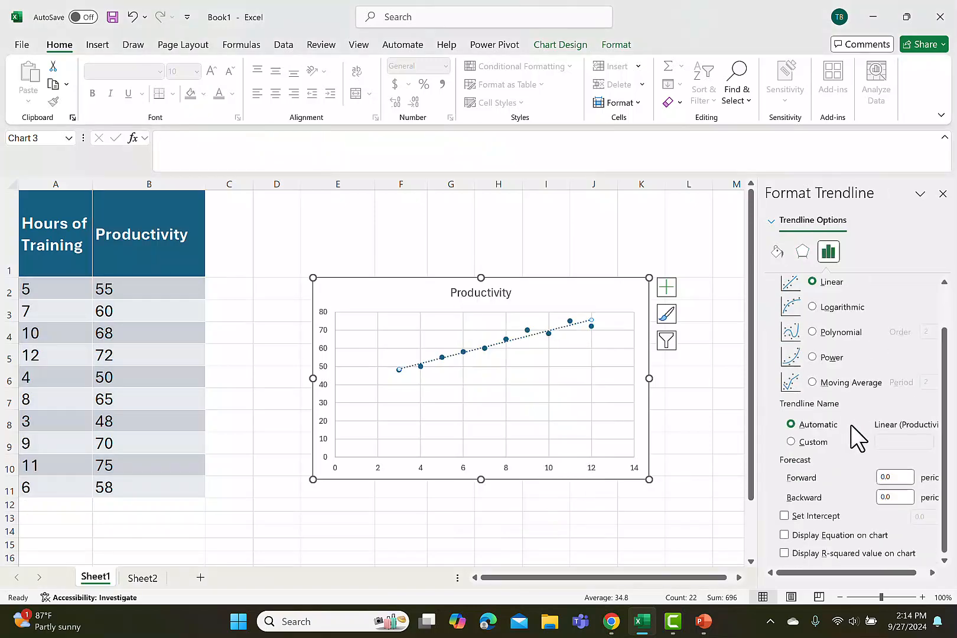
{"action": "left_click", "coordinate": [784, 534]}
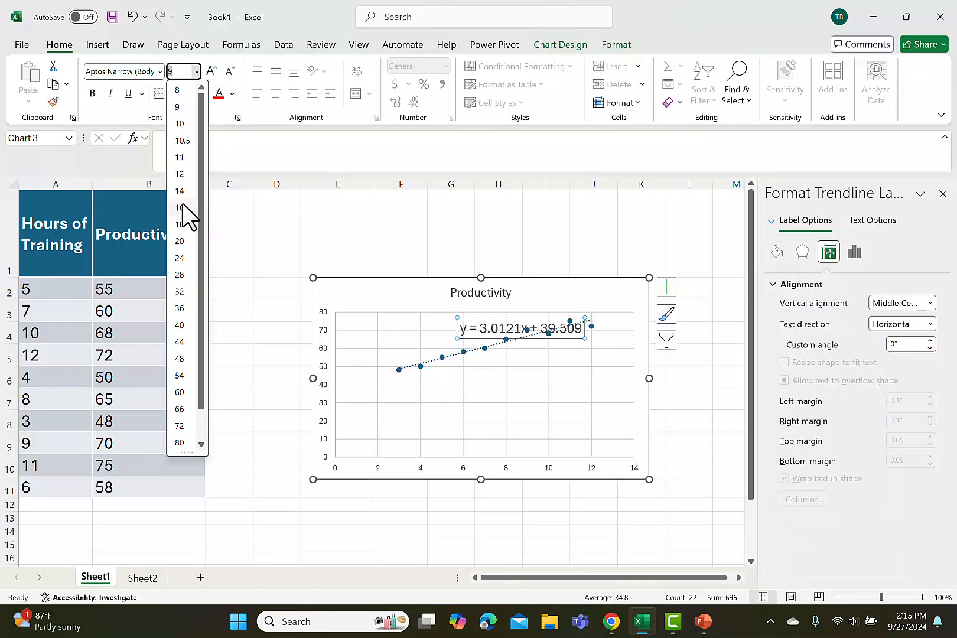
Set the equation label's font size to 16 and move it into the empty area below the trendline
{"action": "left_click", "coordinate": [182, 205]}
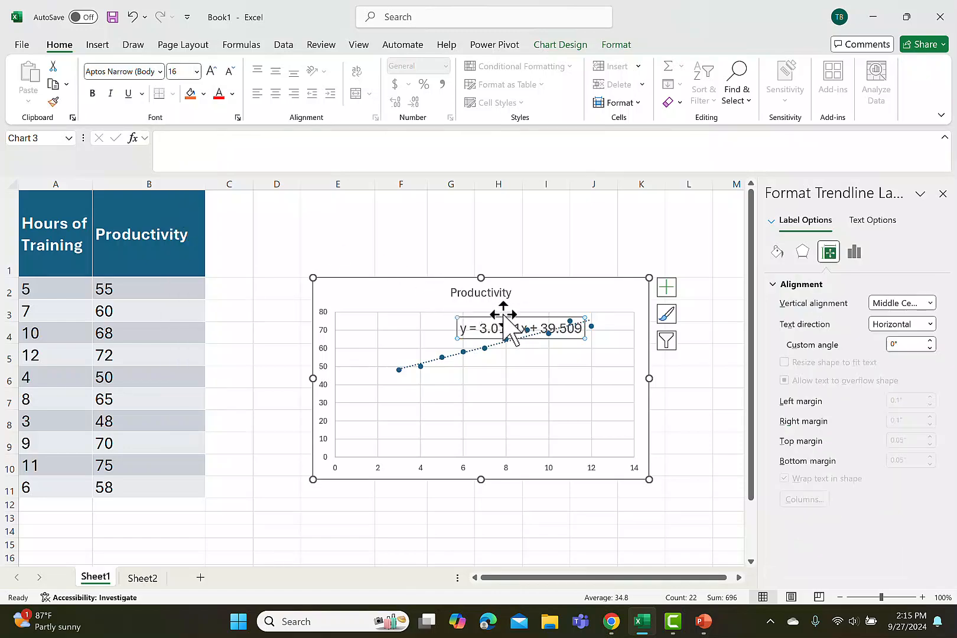
{"action": "left_click", "coordinate": [618, 452]}
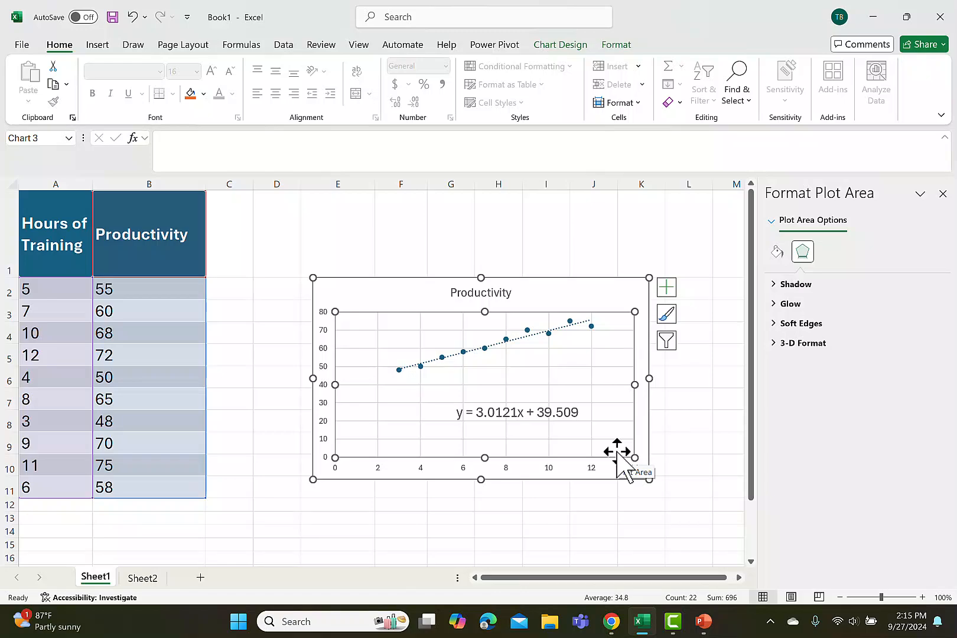
Copy the training data in A2:B11 into the Desmos graphing calculator as a table and fit the graph to its points
{"action": "left_click_drag", "start_coordinate": [35, 289], "coordinate": [141, 485]}
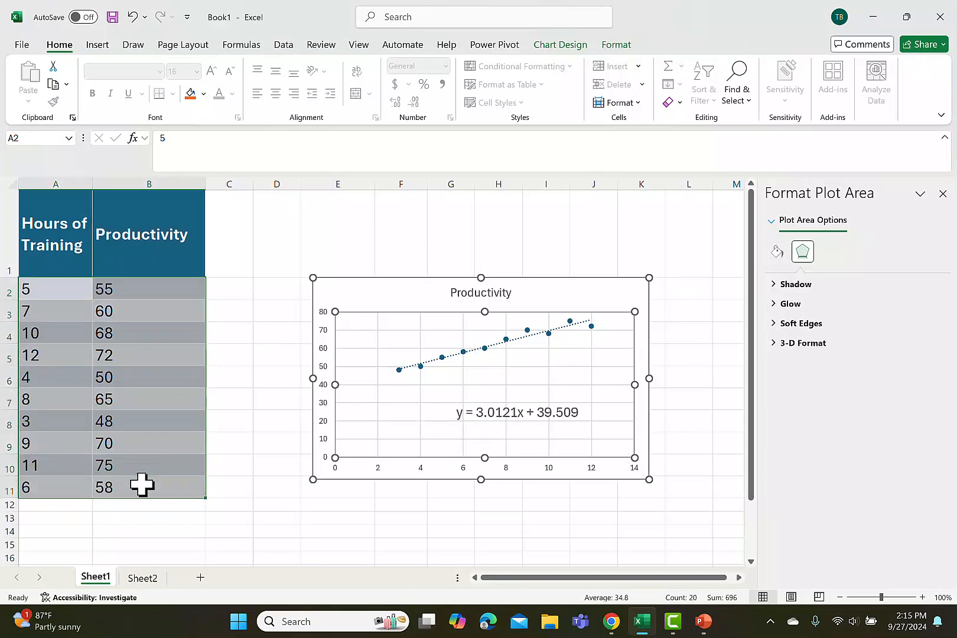
{"action": "right_click", "coordinate": [141, 485]}
{"action": "left_click", "coordinate": [176, 67]}
{"action": "key", "text": "alt+Tab"}
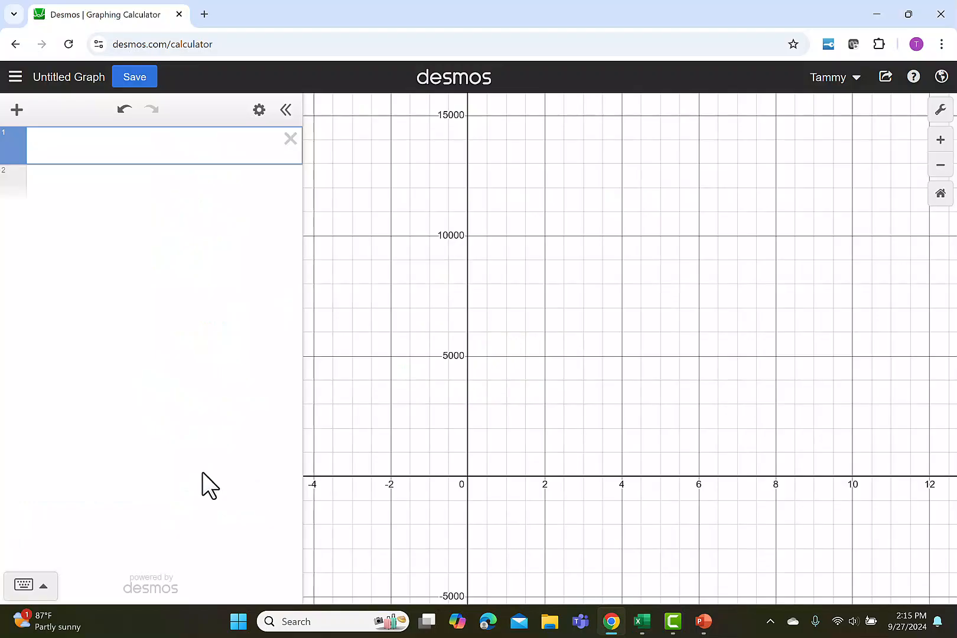
{"action": "key", "text": "ctrl+v"}
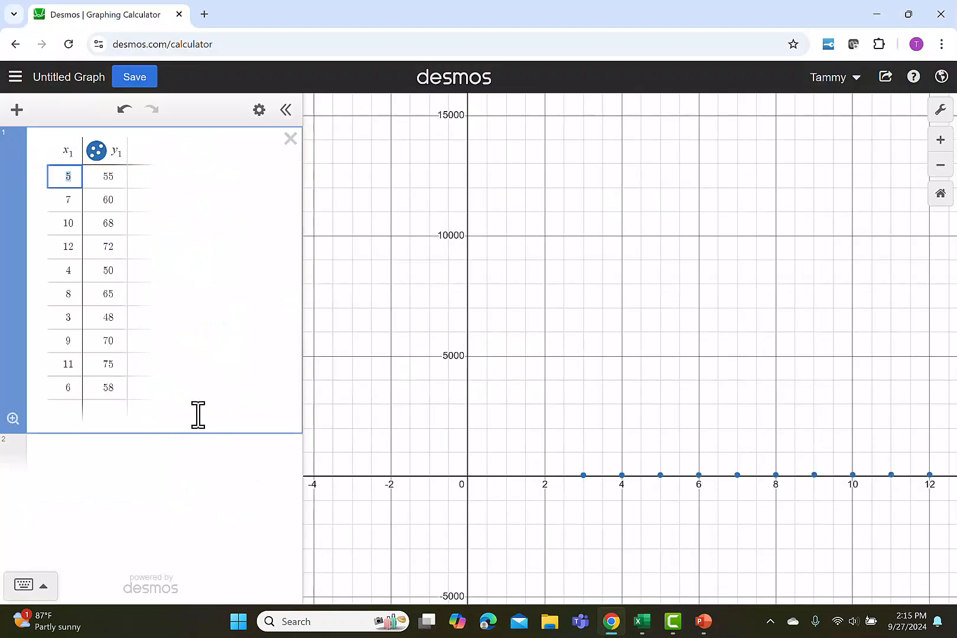
{"action": "left_click", "coordinate": [13, 419]}
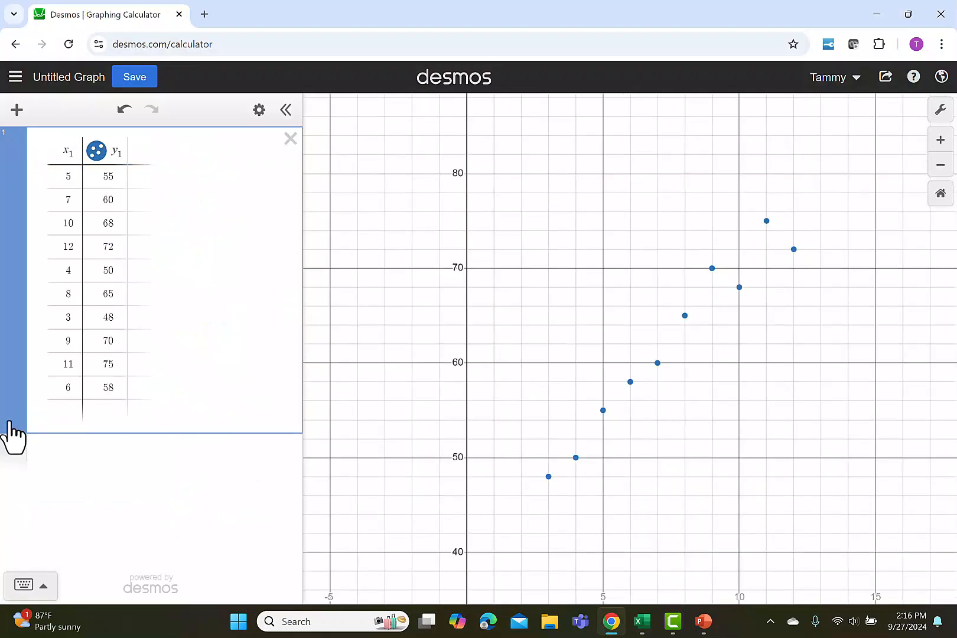
Enter the linear regression y₁ ~ mx₁ + b as a new expression below the data table
{"action": "left_click", "coordinate": [144, 471]}
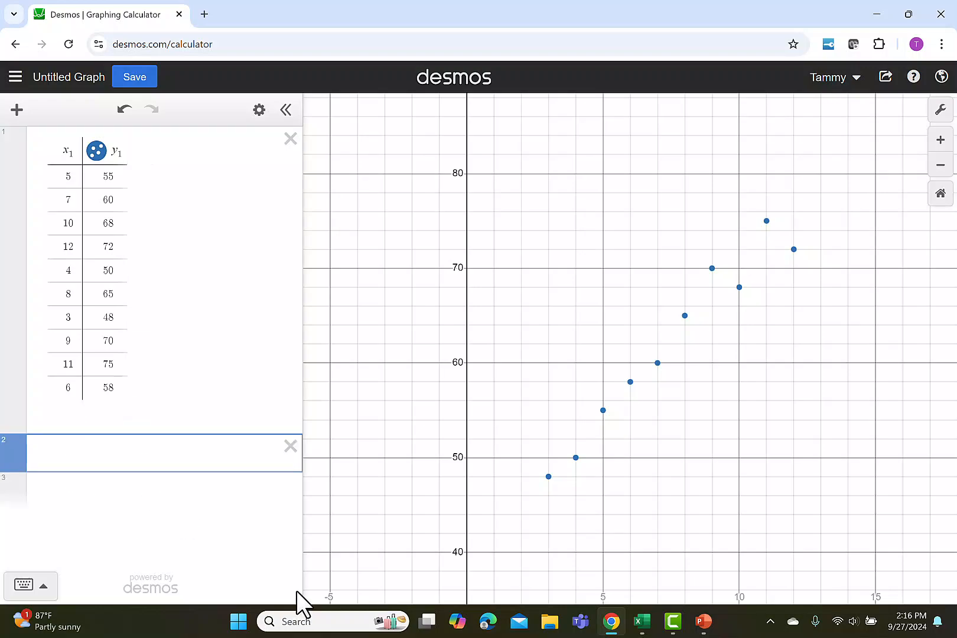
{"action": "type", "text": "y_1~"}
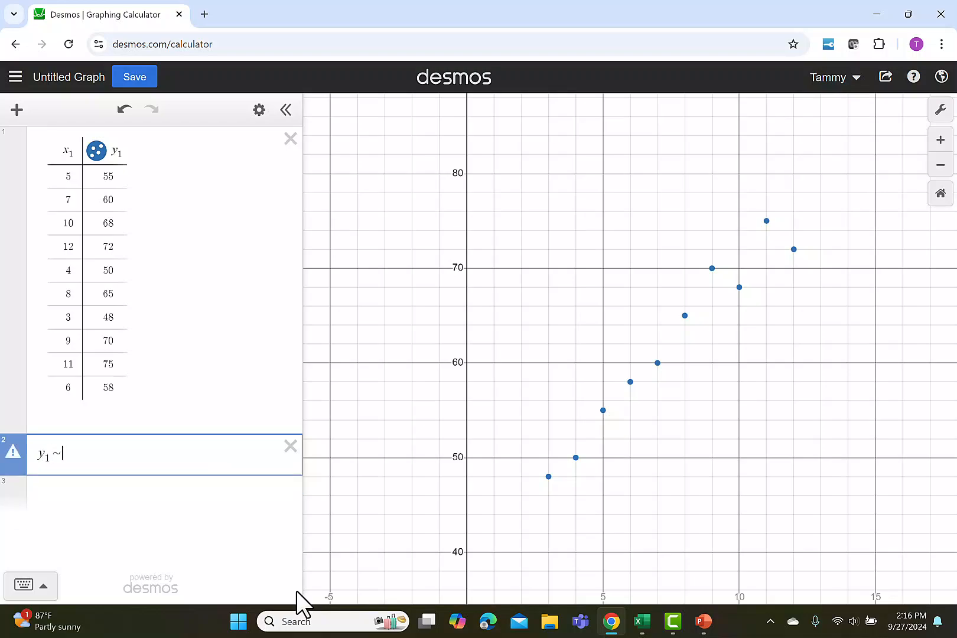
{"action": "type", "text": "mx1"}
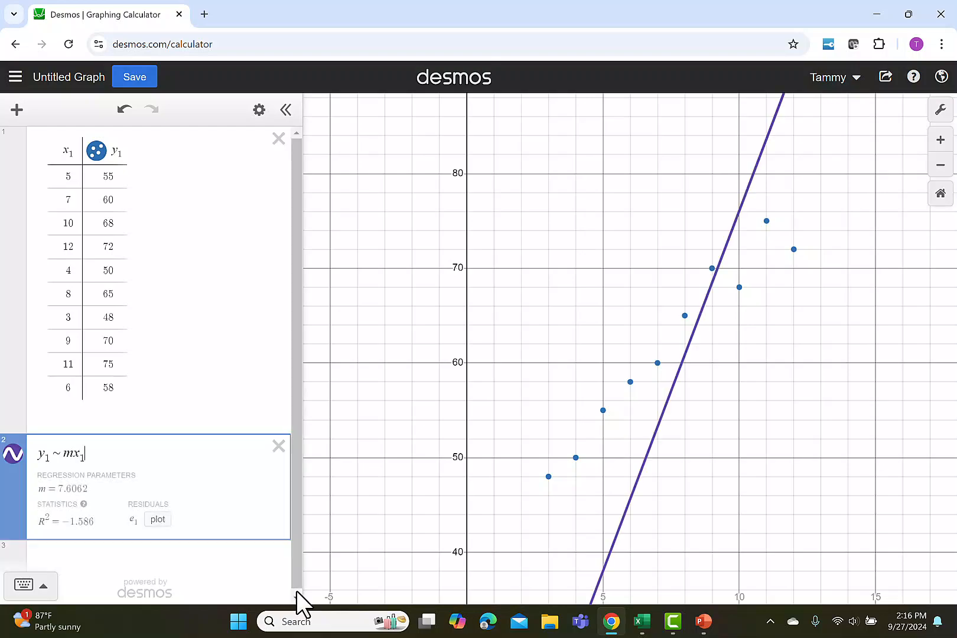
{"action": "type", "text": "+b"}
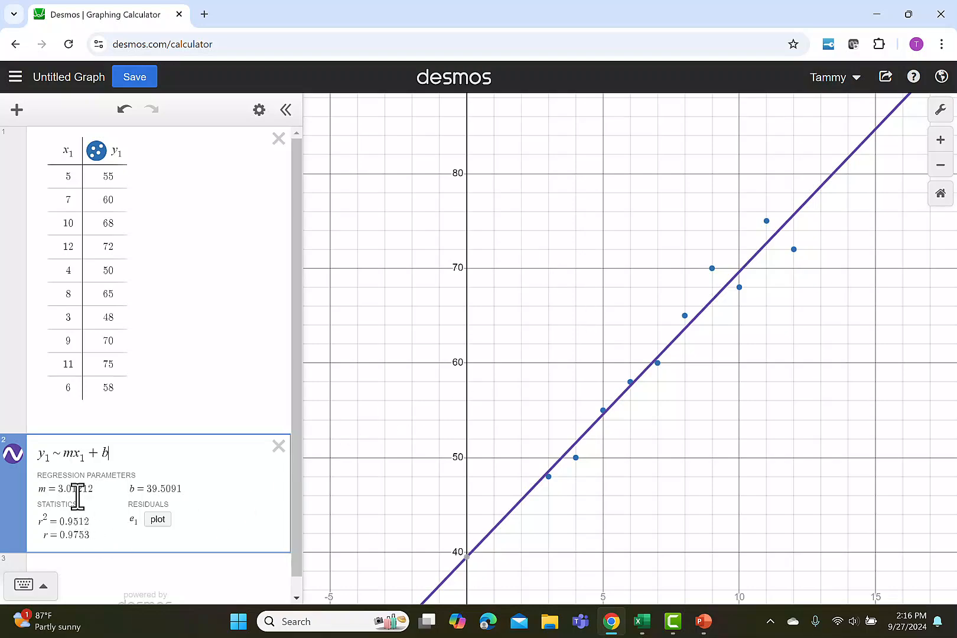
Enter 2m+b as a new expression below the regression to evaluate the model
{"action": "scroll", "coordinate": [228, 496], "scroll_direction": "down", "scroll_amount": 1}
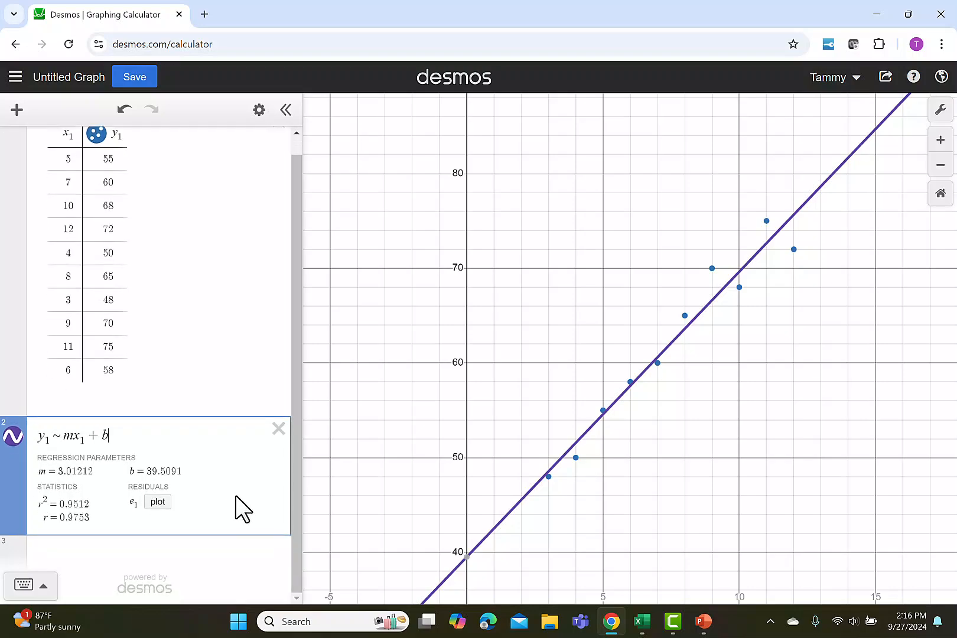
{"action": "left_click", "coordinate": [159, 566]}
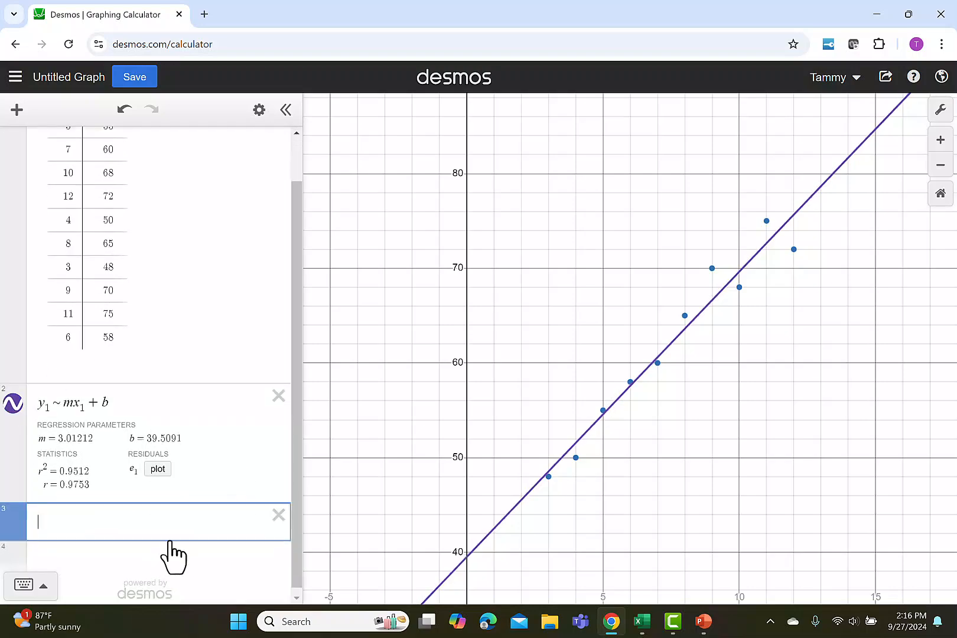
{"action": "type", "text": "2m+b"}
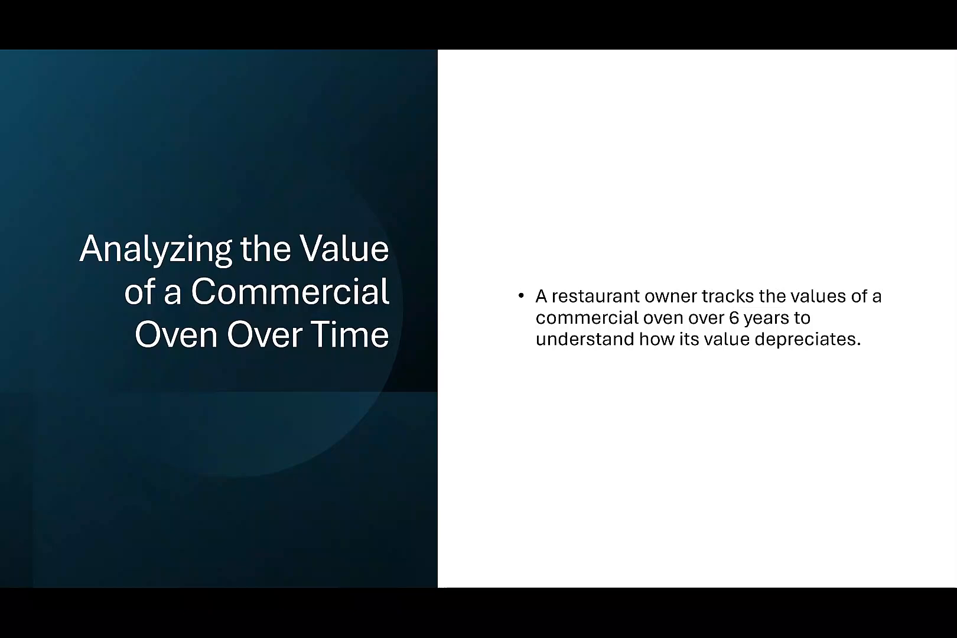
{"action": "key", "text": "Right"}
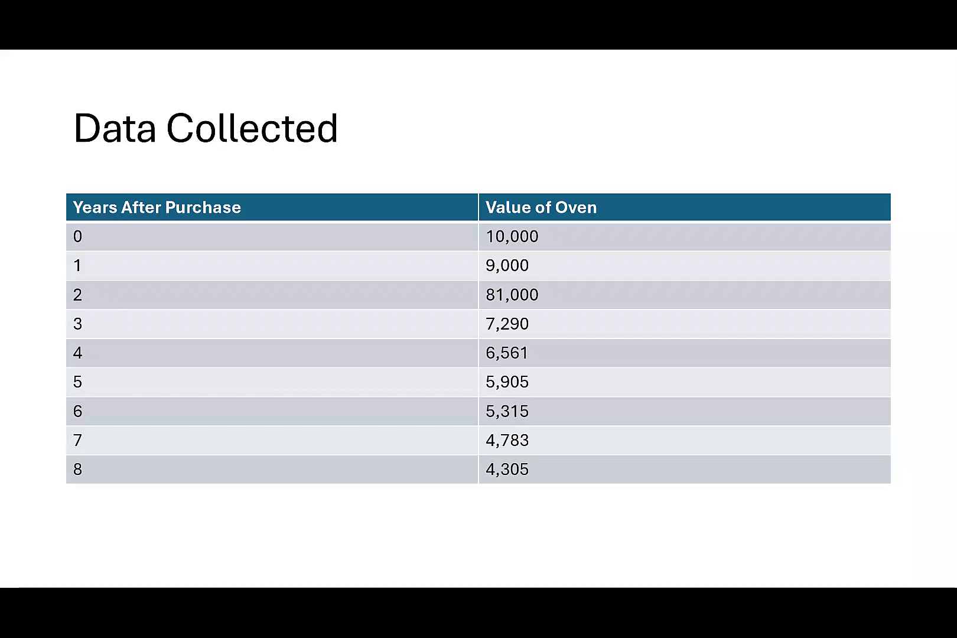
In Excel's Sheet2, insert a scatter chart of the oven value data in A1:B10 and move it clear of the table
{"action": "left_click_drag", "start_coordinate": [85, 276], "coordinate": [186, 483]}
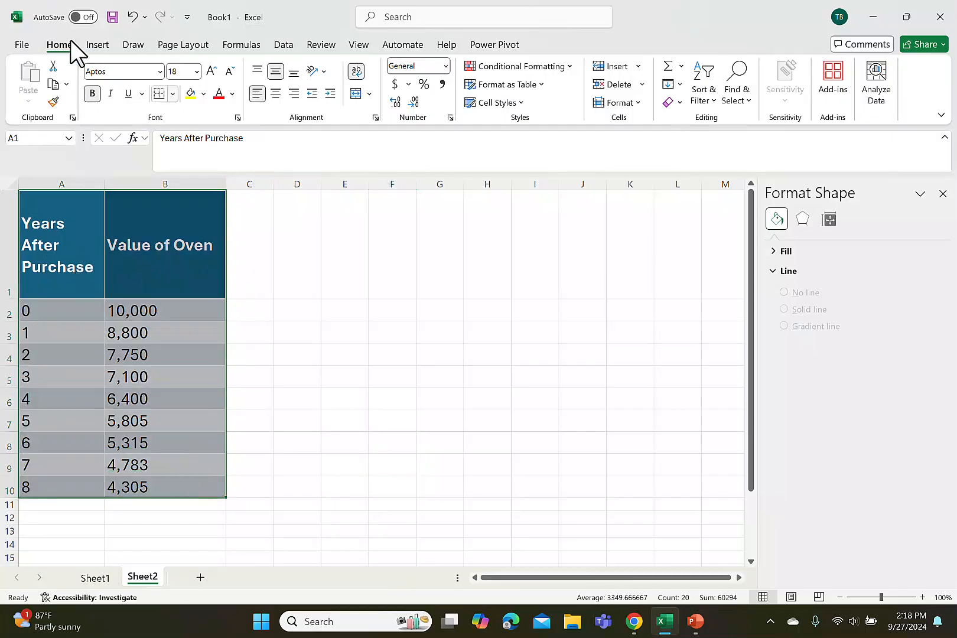
{"action": "left_click", "coordinate": [98, 45]}
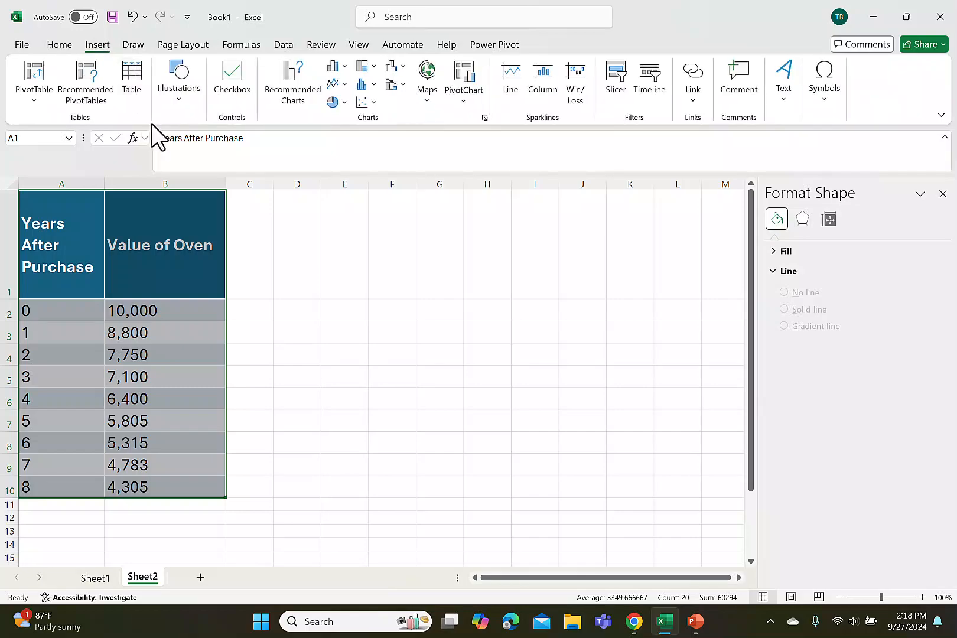
{"action": "left_click", "coordinate": [359, 102]}
{"action": "left_click", "coordinate": [379, 150]}
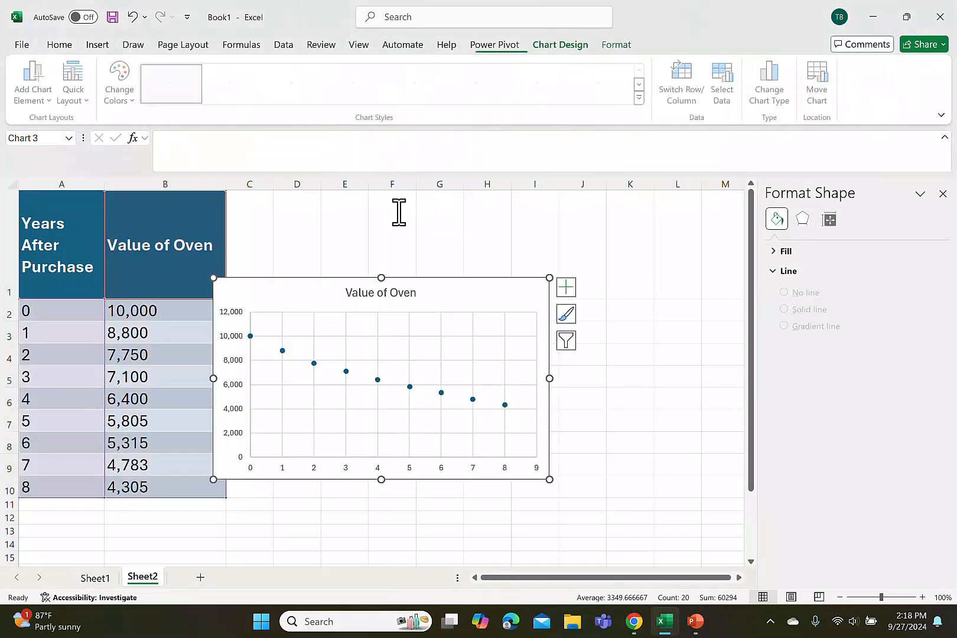
{"action": "left_click_drag", "start_coordinate": [433, 288], "coordinate": [532, 288]}
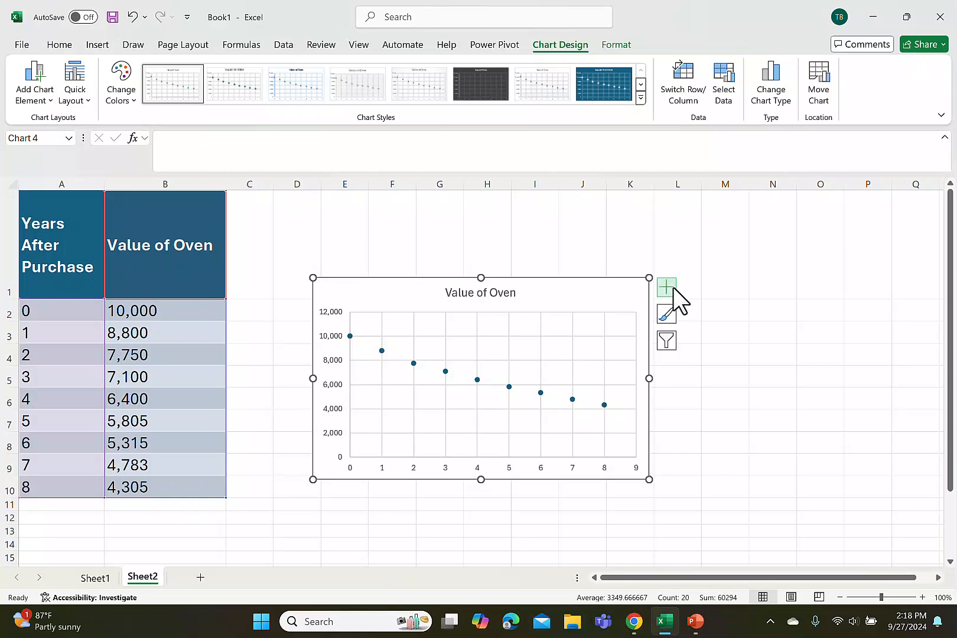
Add a linear trendline to the Value of Oven chart and display its equation in enlarged text
{"action": "left_click", "coordinate": [673, 287]}
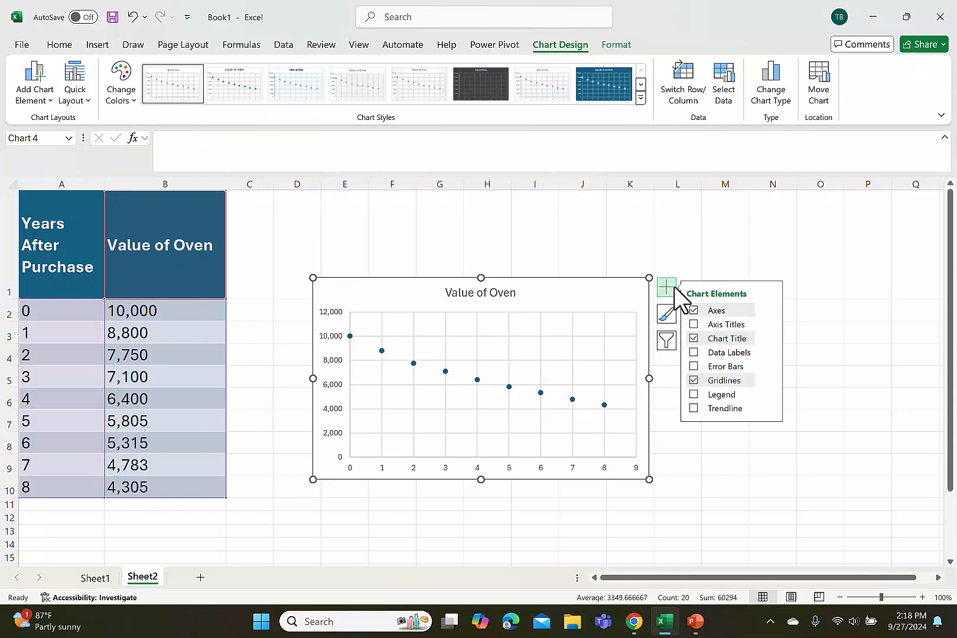
{"action": "left_click", "coordinate": [702, 409]}
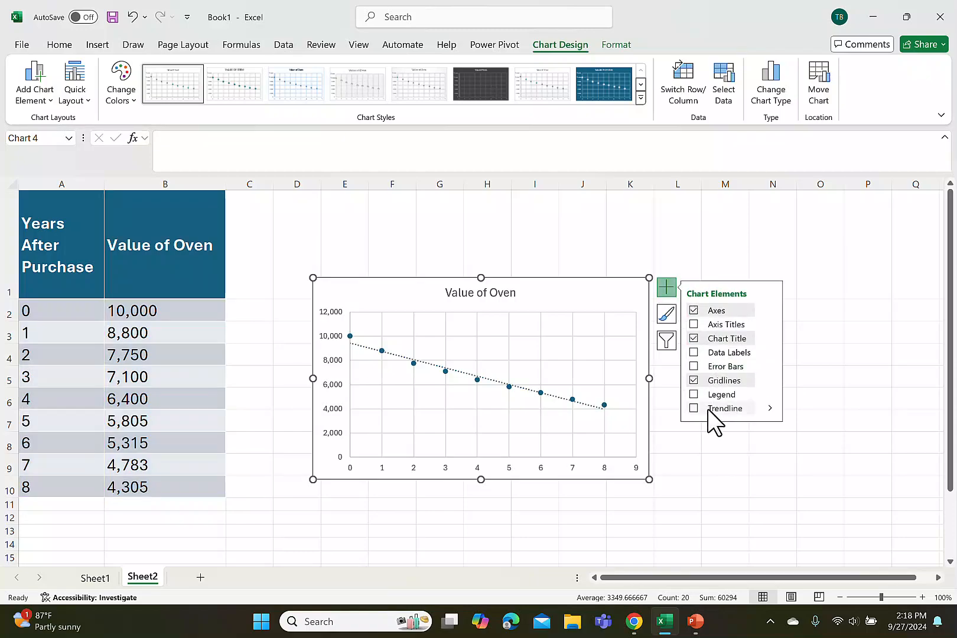
{"action": "left_click", "coordinate": [770, 408]}
{"action": "left_click", "coordinate": [818, 488]}
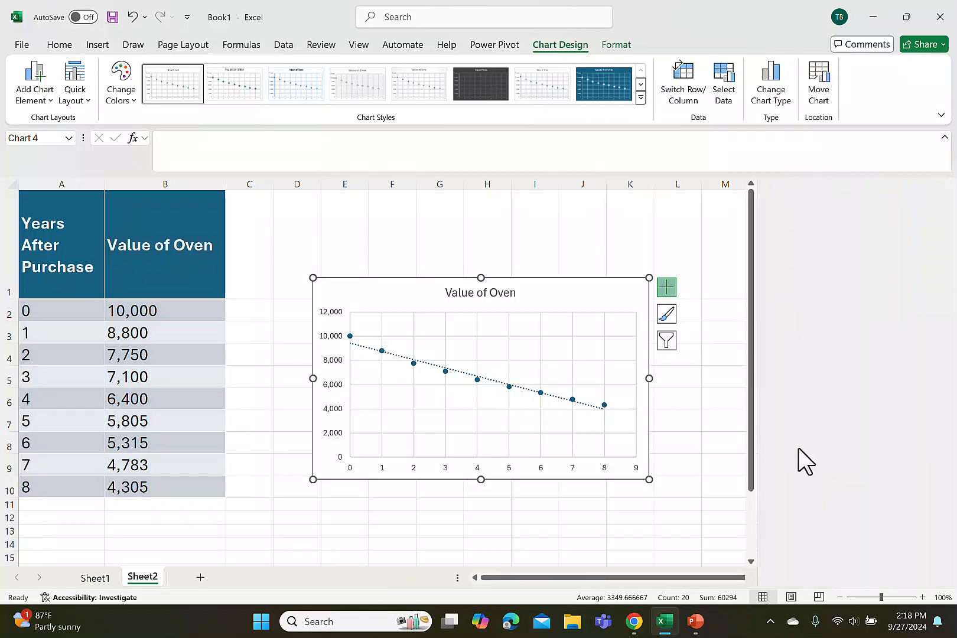
{"action": "scroll", "coordinate": [849, 469], "scroll_direction": "down", "scroll_amount": 3}
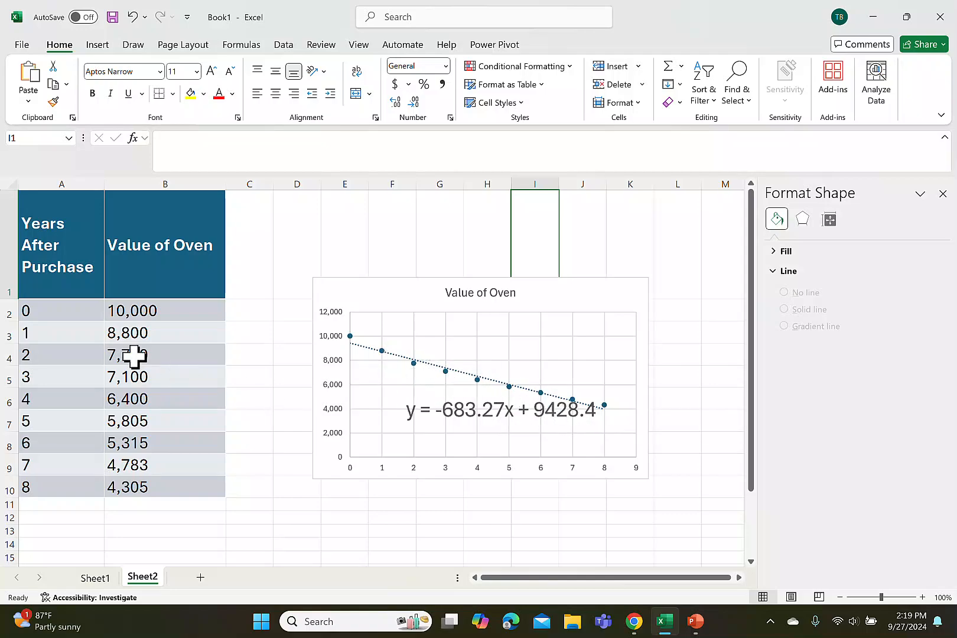
Copy the oven data in A2:B10 and paste it into the Desmos calculator as a table
{"action": "left_click_drag", "start_coordinate": [66, 309], "coordinate": [152, 485]}
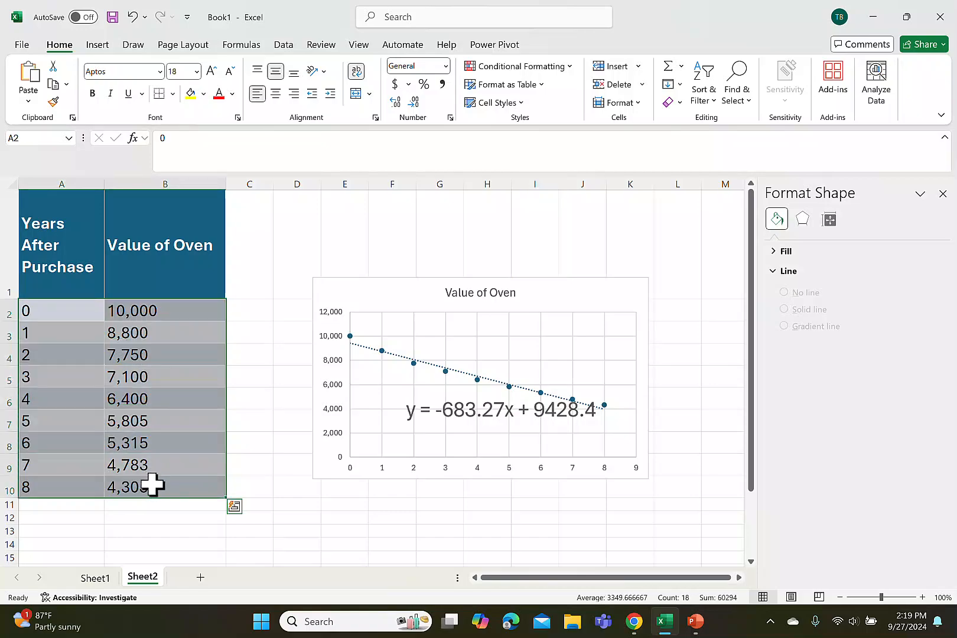
{"action": "right_click", "coordinate": [154, 485]}
{"action": "left_click", "coordinate": [190, 67]}
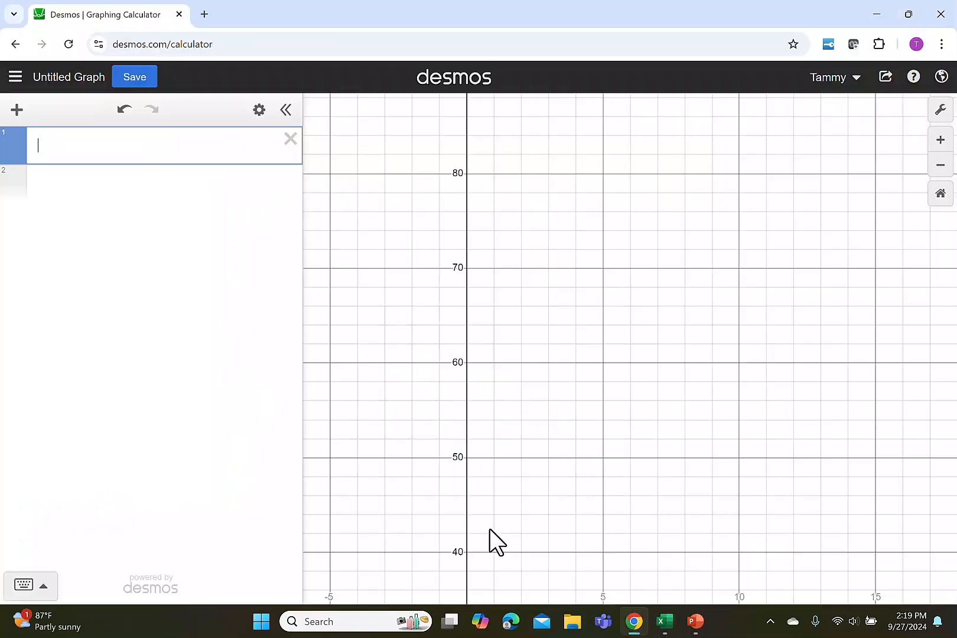
{"action": "key", "text": "ctrl+v"}
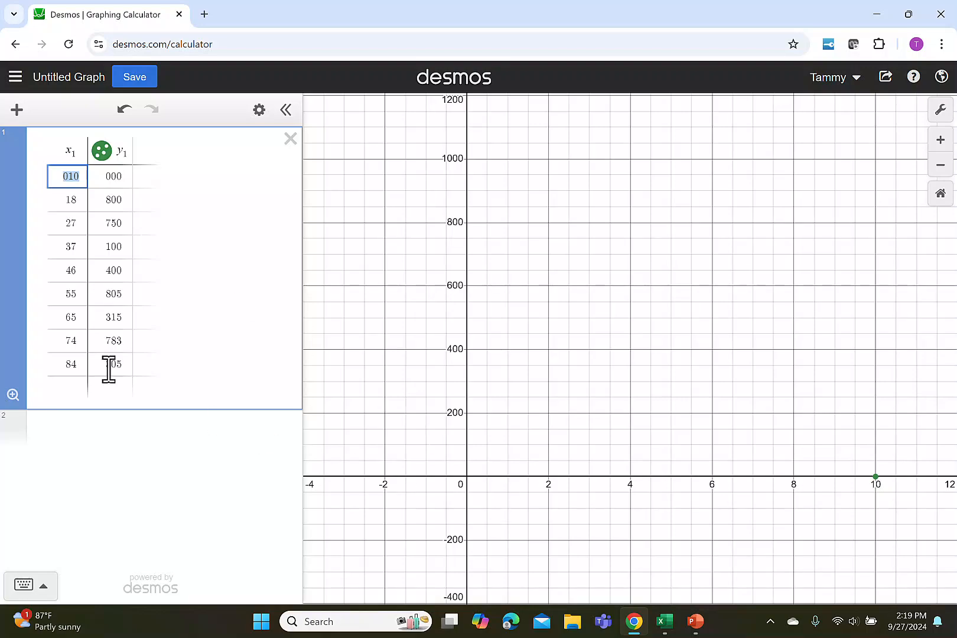
In Excel, remove the thousands separator from the oven values in B2:B10, keeping the Number format with 0 decimal places
{"action": "left_click", "coordinate": [668, 616]}
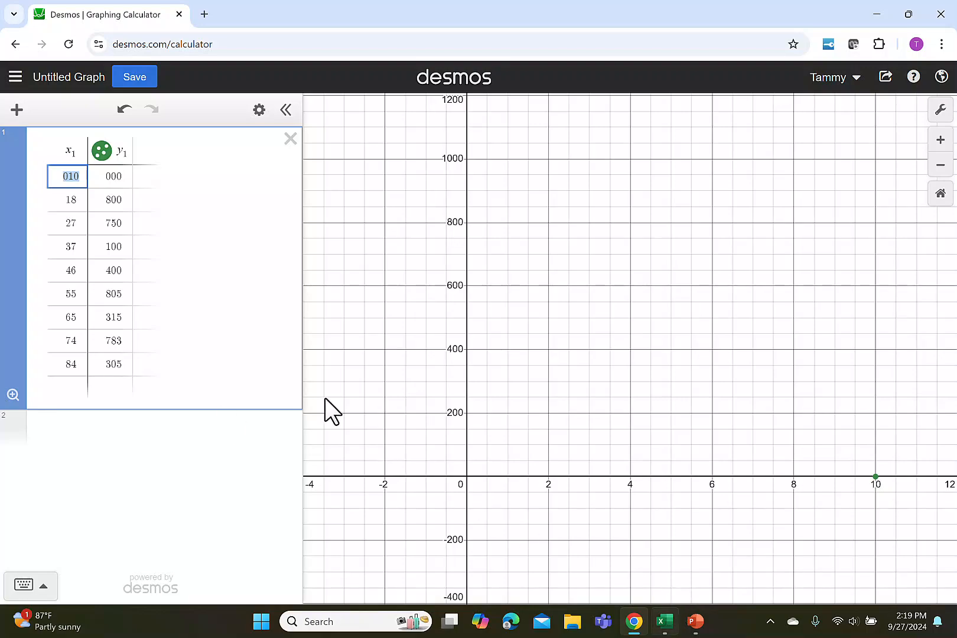
{"action": "left_click_drag", "start_coordinate": [184, 311], "coordinate": [191, 493]}
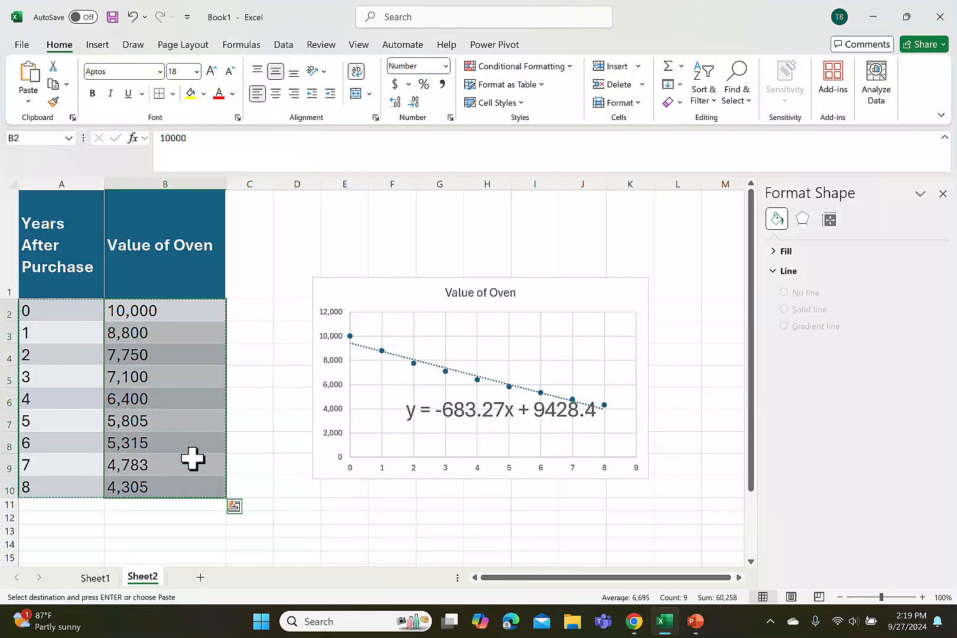
{"action": "right_click", "coordinate": [189, 401]}
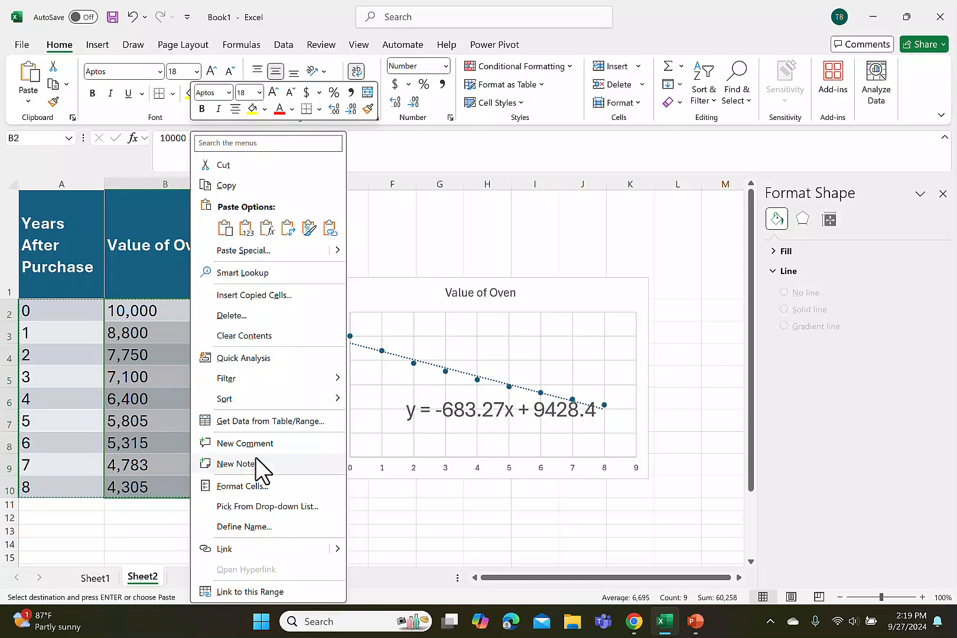
{"action": "left_click", "coordinate": [260, 489]}
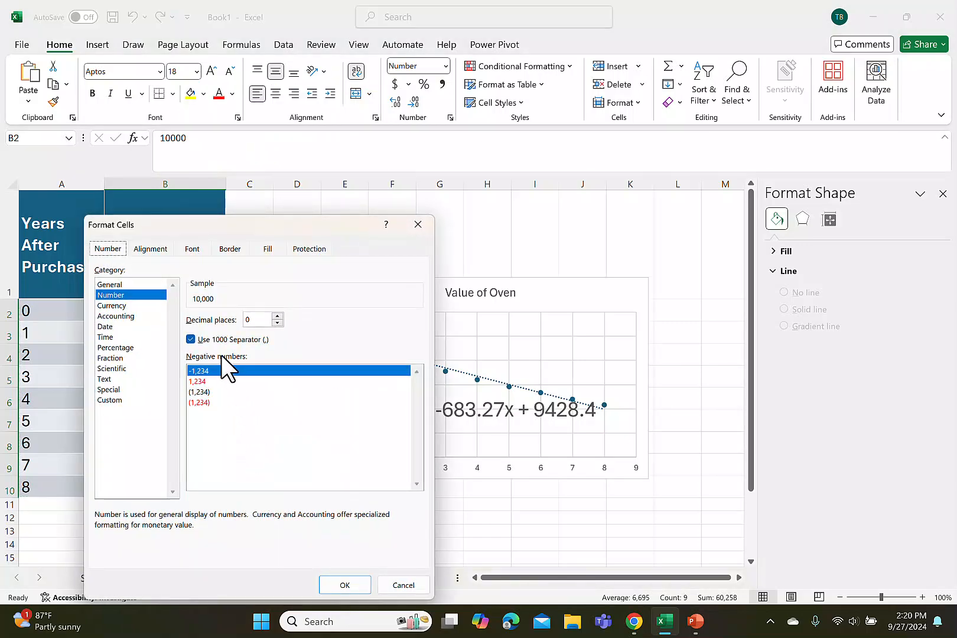
{"action": "left_click", "coordinate": [191, 340]}
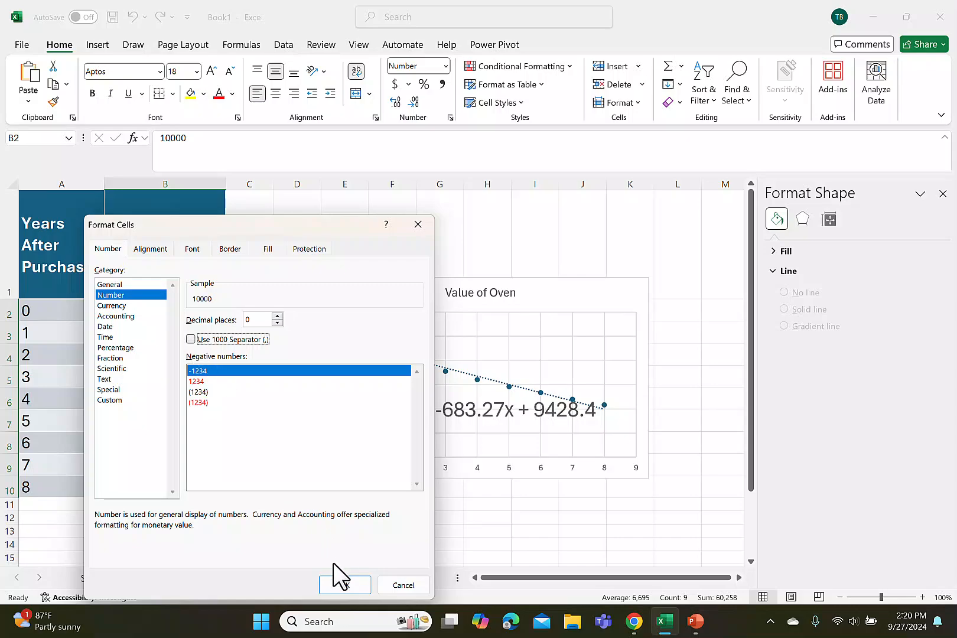
{"action": "left_click", "coordinate": [351, 589]}
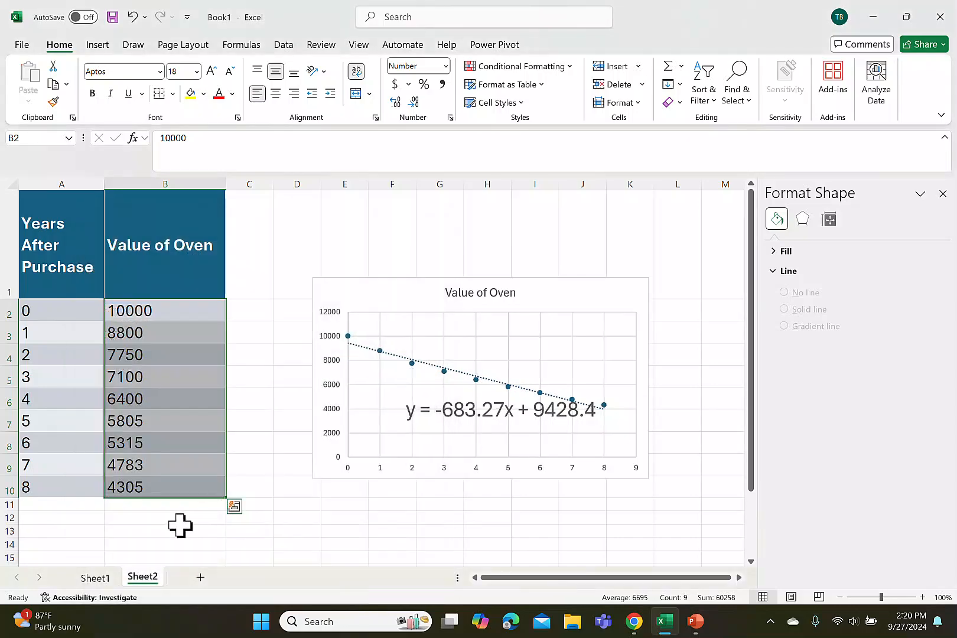
Copy the reformatted oven data in A2:B10 and paste it into Desmos in place of the incorrectly split table
{"action": "left_click_drag", "start_coordinate": [180, 527], "coordinate": [178, 518]}
{"action": "left_click_drag", "start_coordinate": [72, 310], "coordinate": [170, 487]}
{"action": "right_click", "coordinate": [179, 488]}
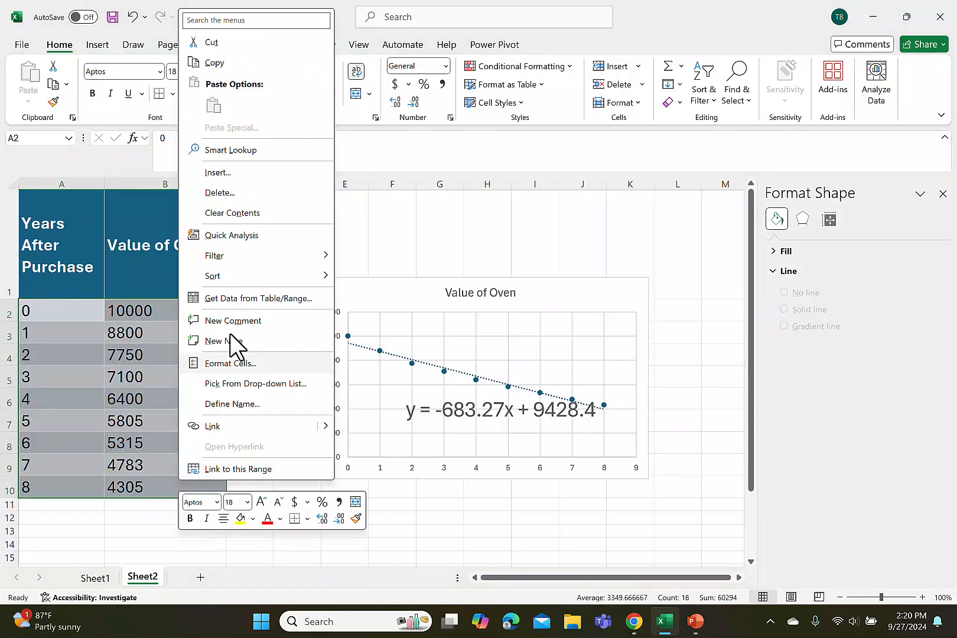
{"action": "left_click", "coordinate": [240, 64]}
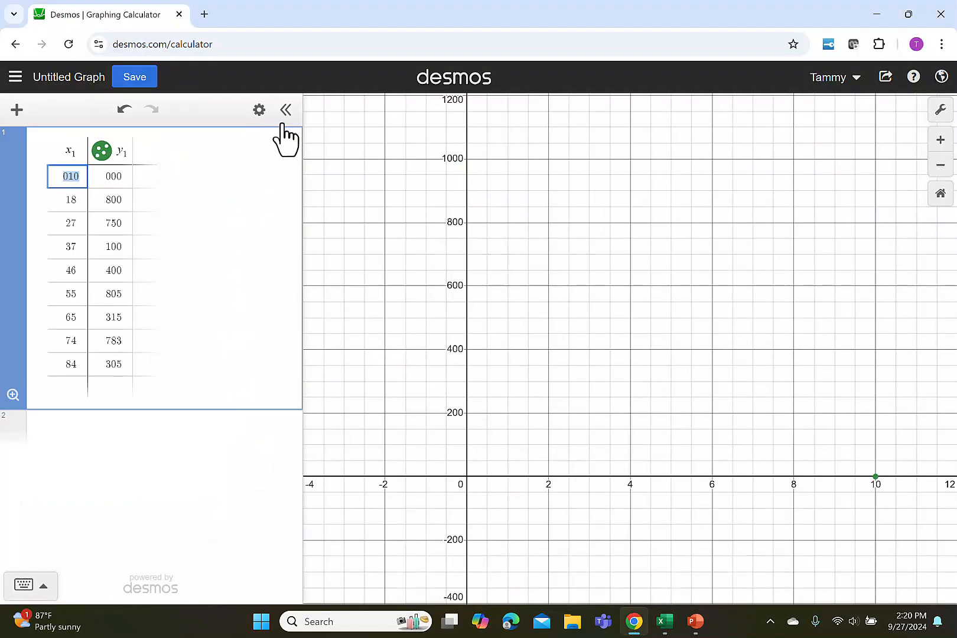
{"action": "left_click", "coordinate": [291, 138]}
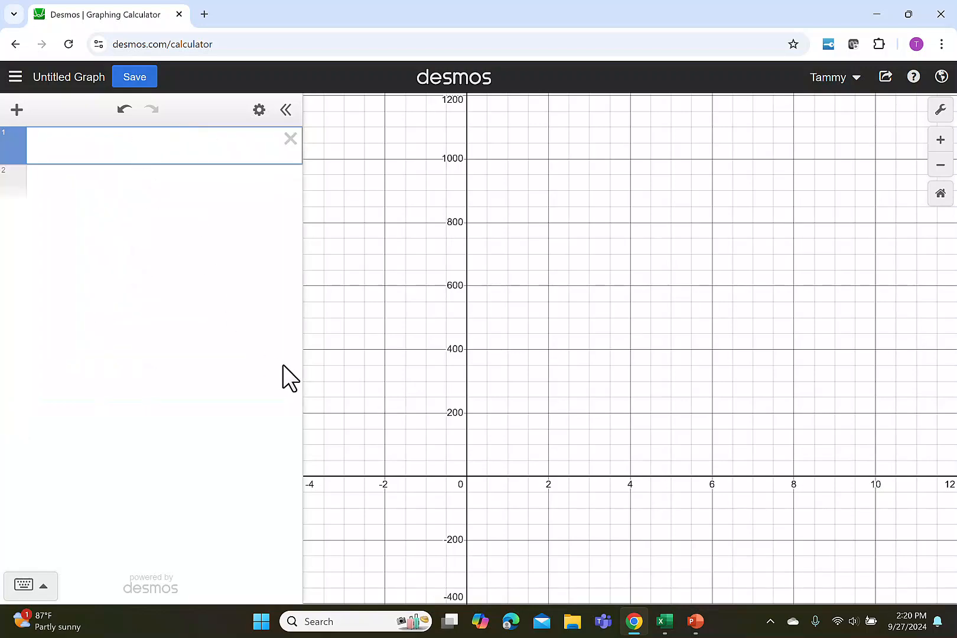
{"action": "key", "text": "ctrl+v"}
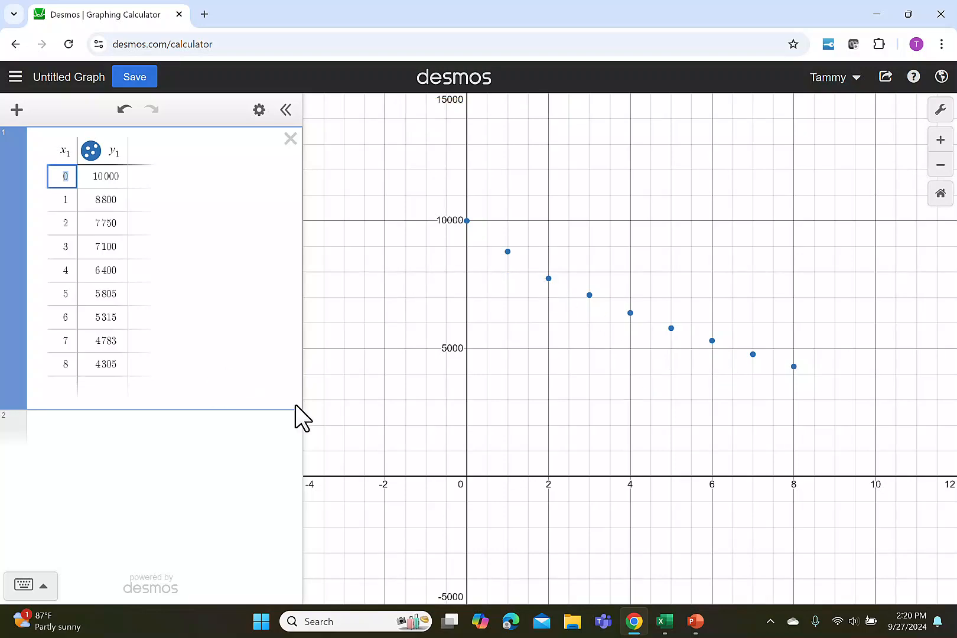
Enter the linear regression y1 ~ mx1 + b as a new expression below the oven data table
{"action": "left_click", "coordinate": [127, 431]}
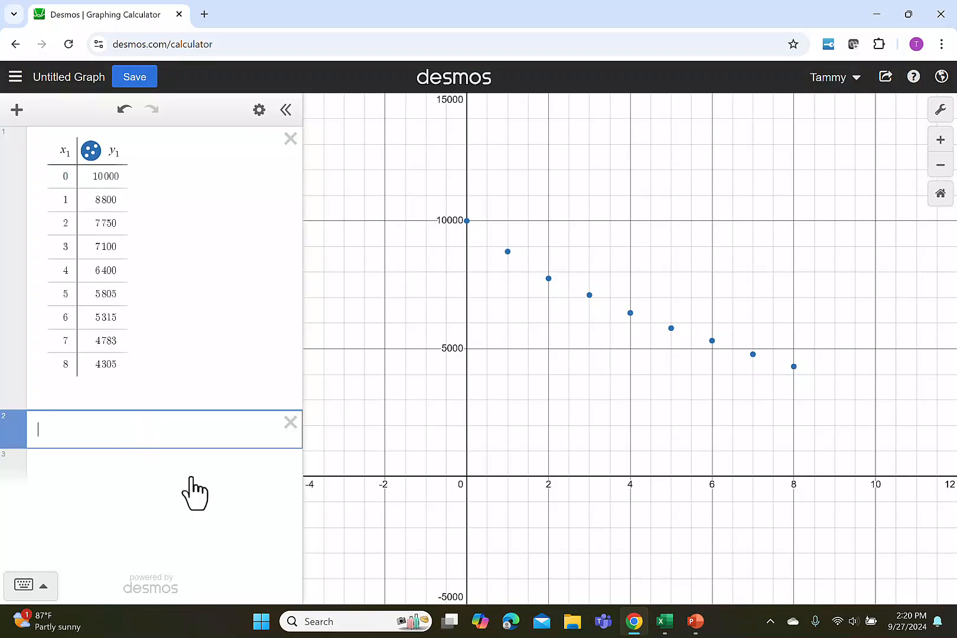
{"action": "type", "text": "y1"}
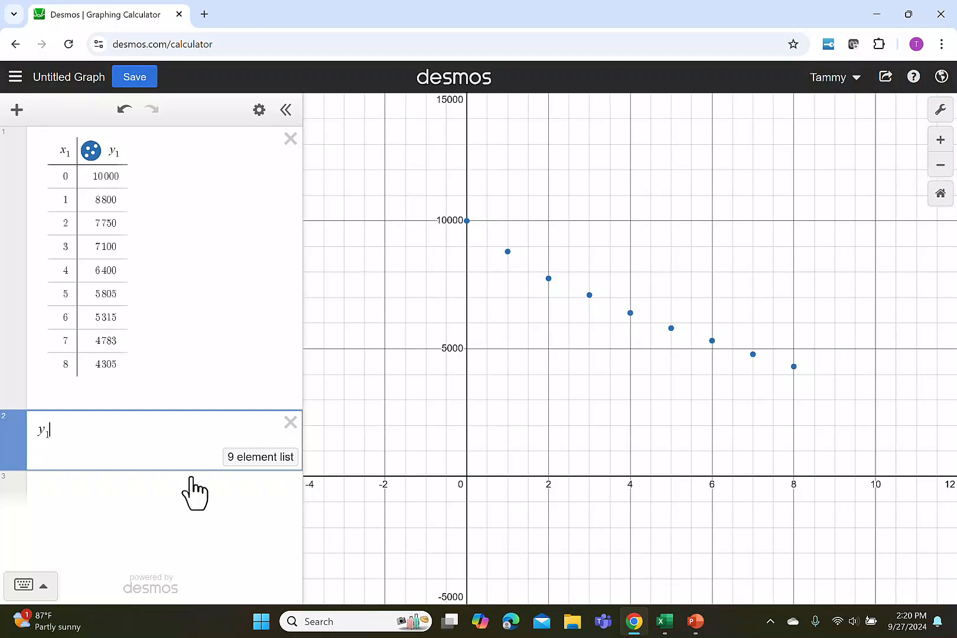
{"action": "type", "text": "~ mx"}
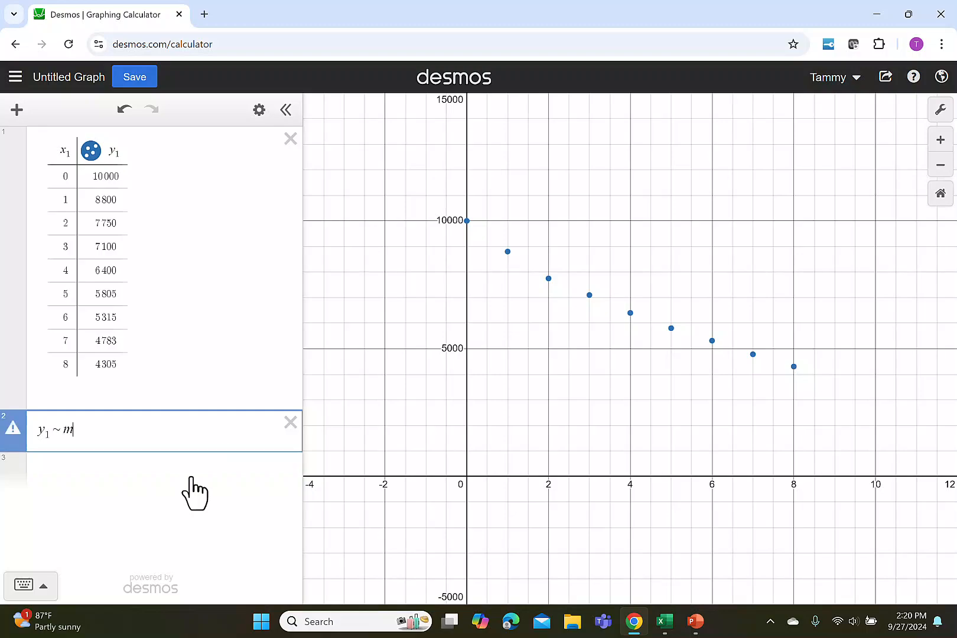
{"action": "type", "text": "1 + b"}
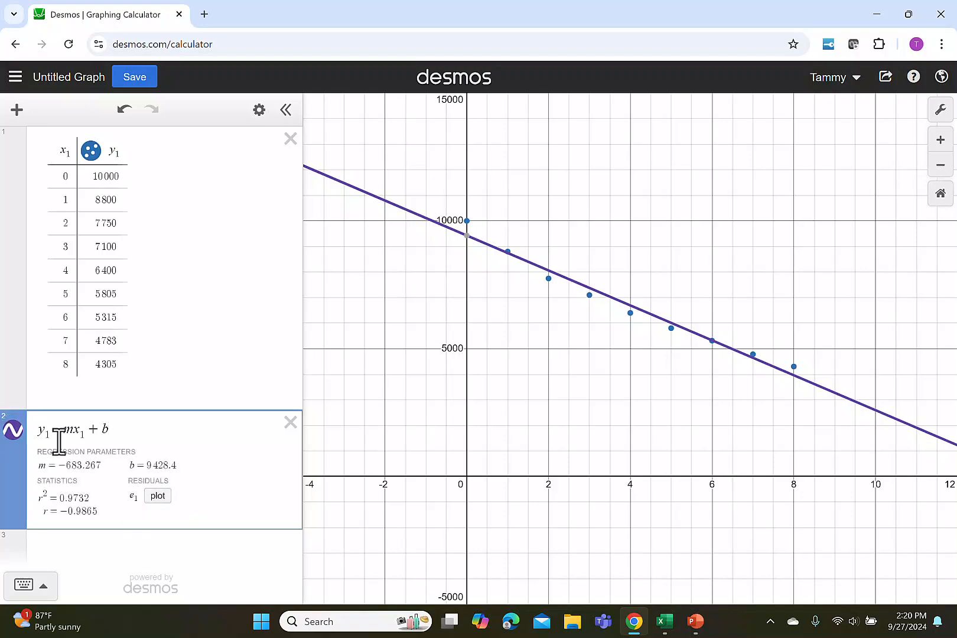
Show the letter layout of the Desmos on-screen keypad to locate the tilde symbol, and hide the keypad again
{"action": "left_click", "coordinate": [48, 586]}
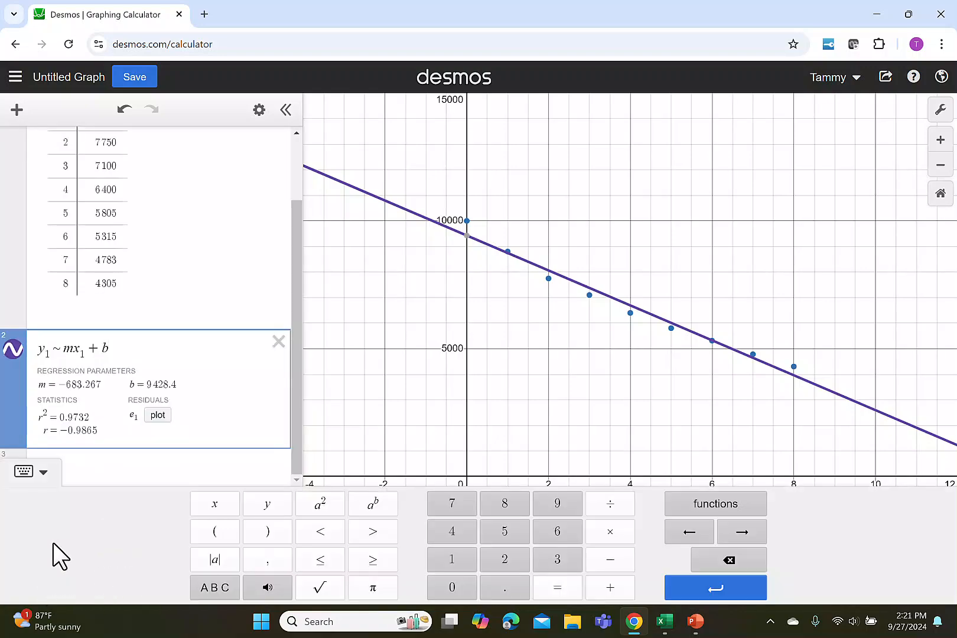
{"action": "left_click", "coordinate": [214, 590]}
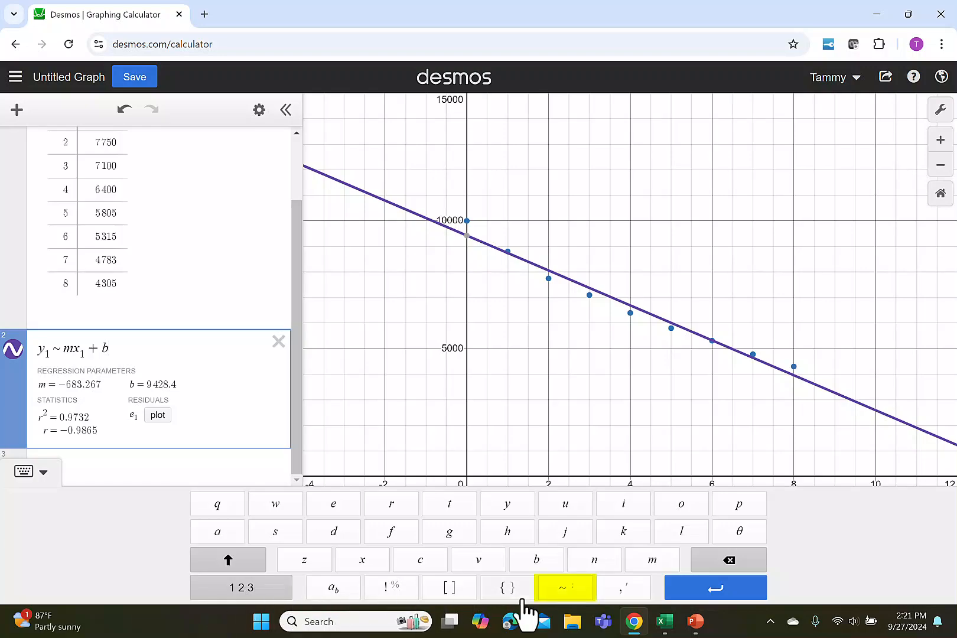
{"action": "left_click", "coordinate": [112, 467]}
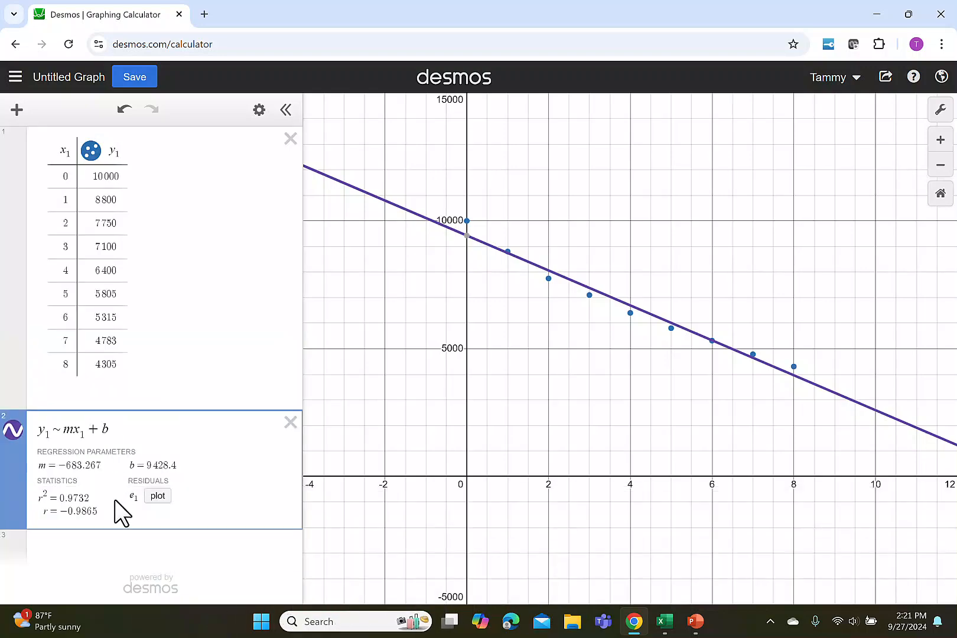
Enter 9m + b as a new expression below the regression to predict the oven's value after 9 years
{"action": "left_click", "coordinate": [123, 549]}
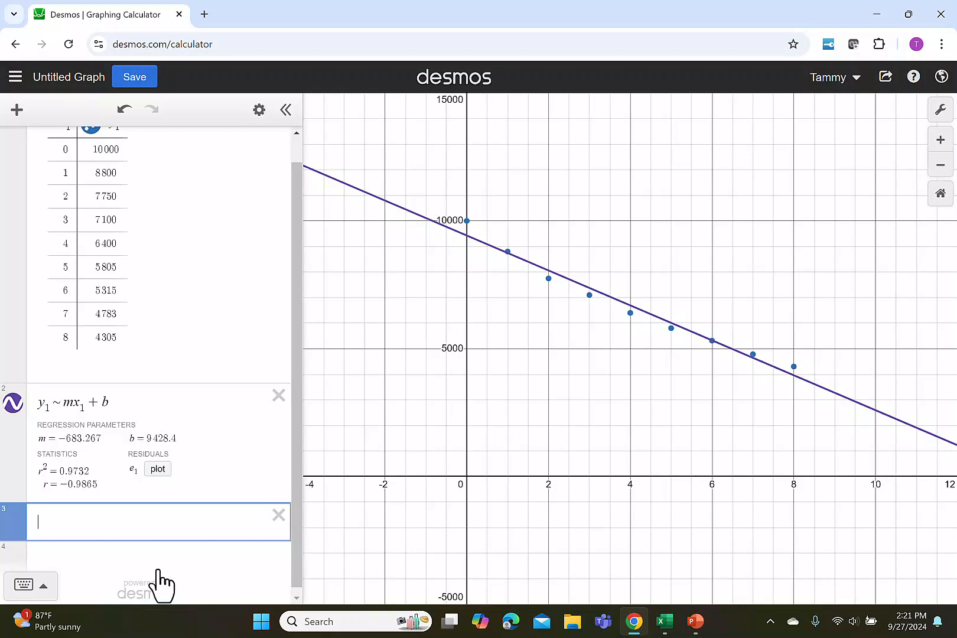
{"action": "type", "text": "9m + "}
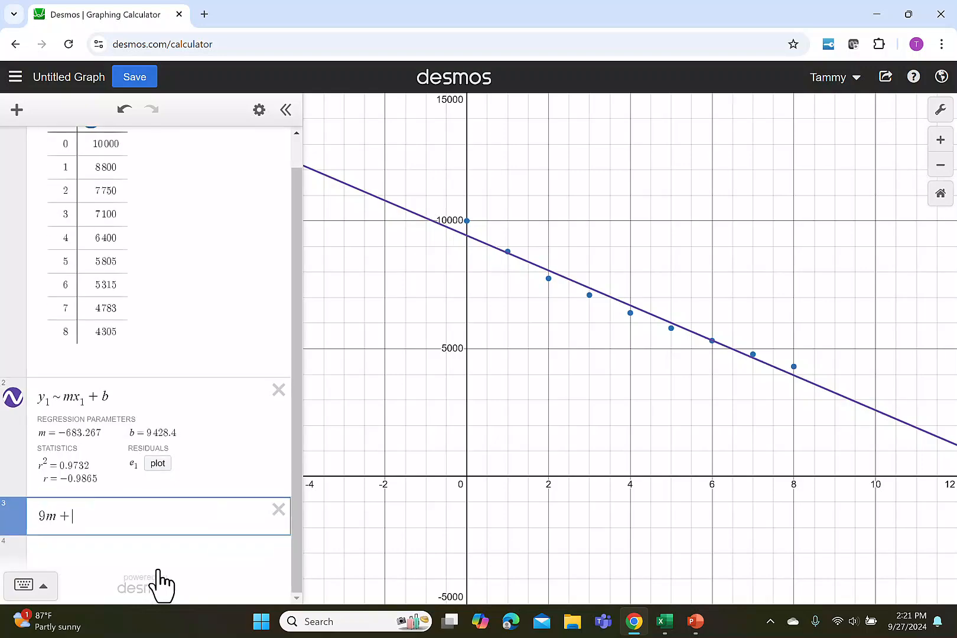
{"action": "type", "text": "b"}
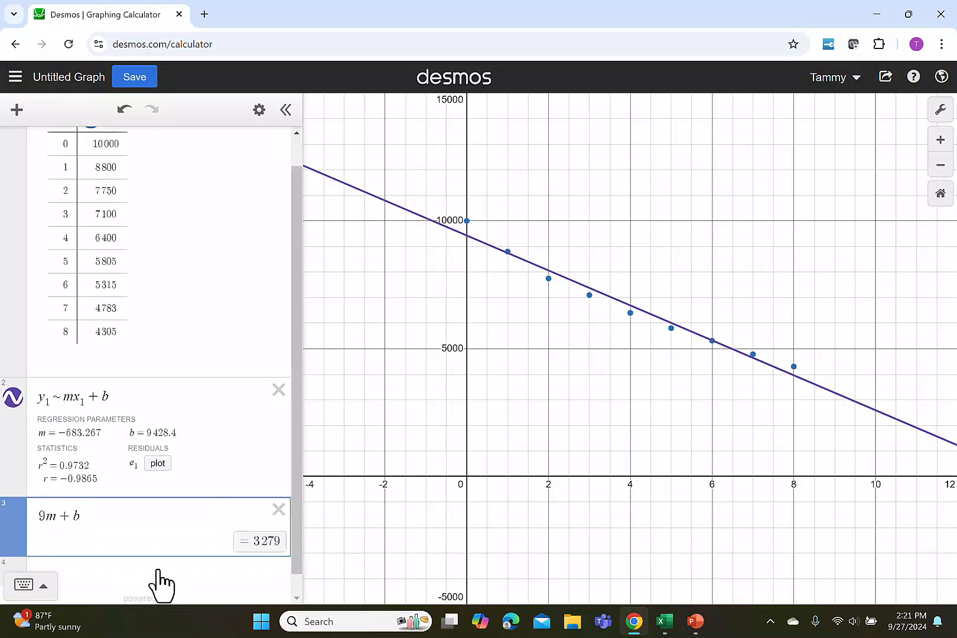